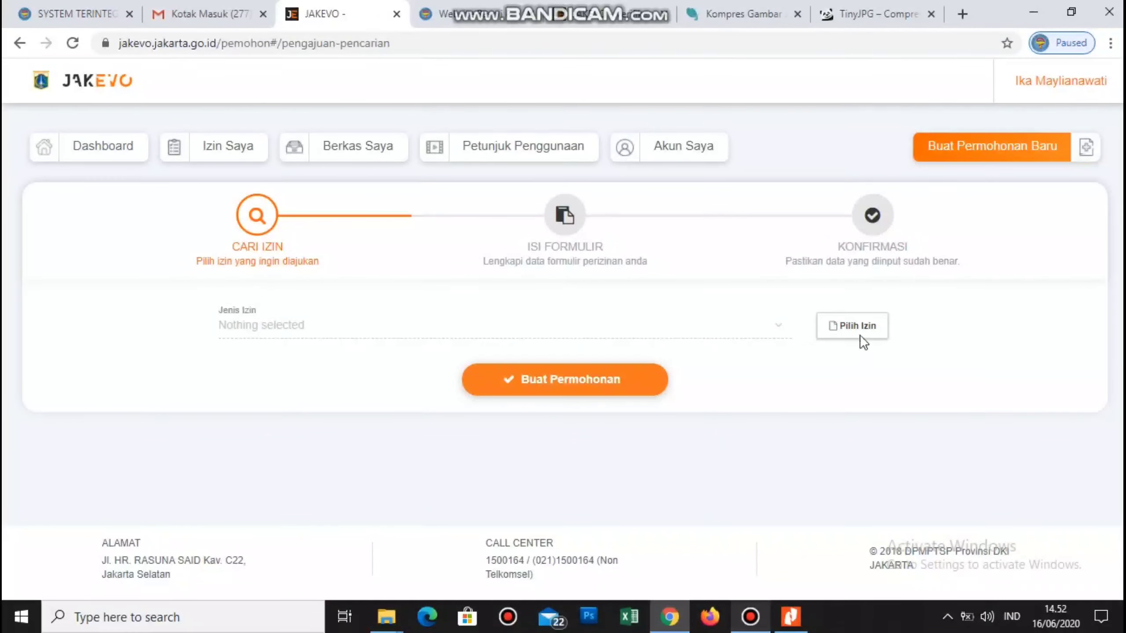
# - Open the 'Izin apa yang ingin Anda buat?' permit-selection questions for a new application
pyautogui.click(837, 323)
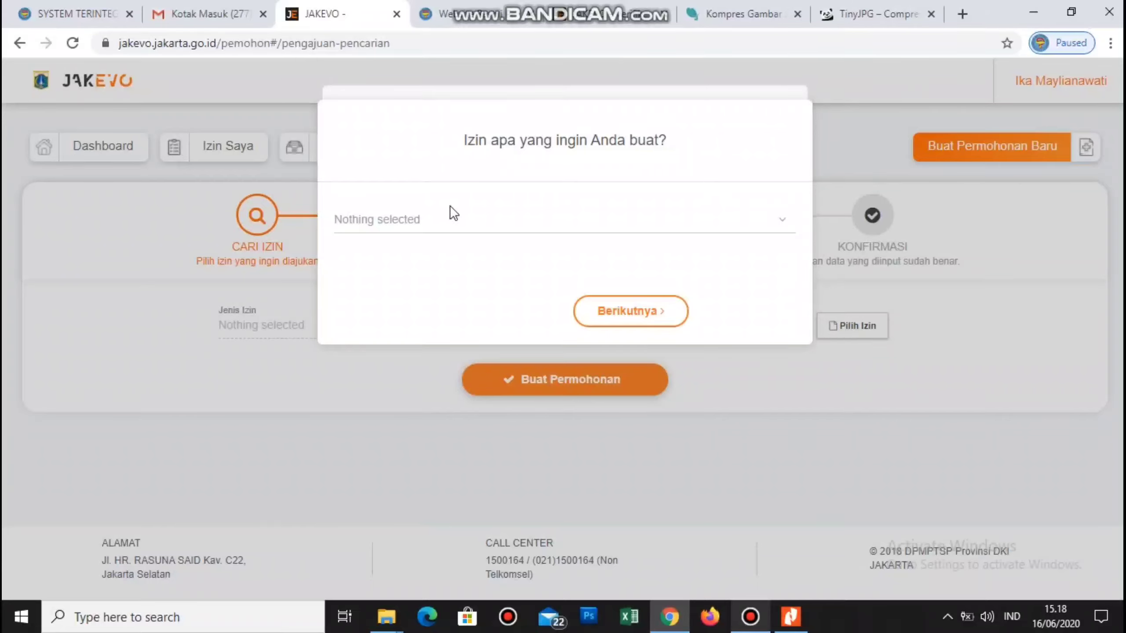
# - Search 'kefarmasian', choose Surat Izin Praktik Tenaga Teknis Kefarmasian, and continue to the profession question
pyautogui.click(776, 224)
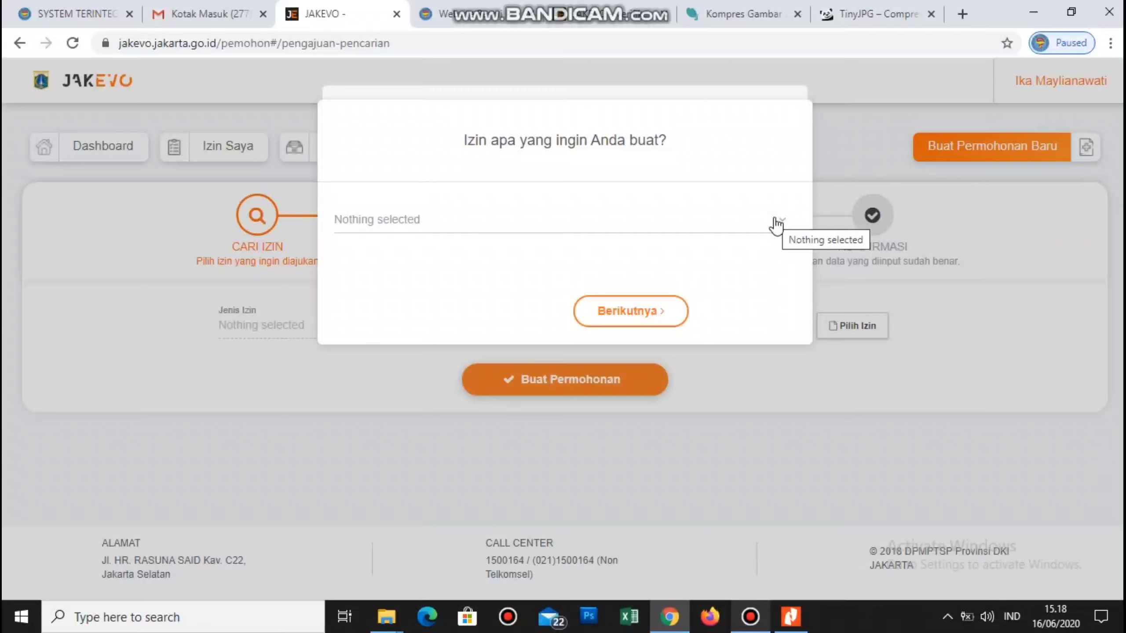
pyautogui.click(359, 252)
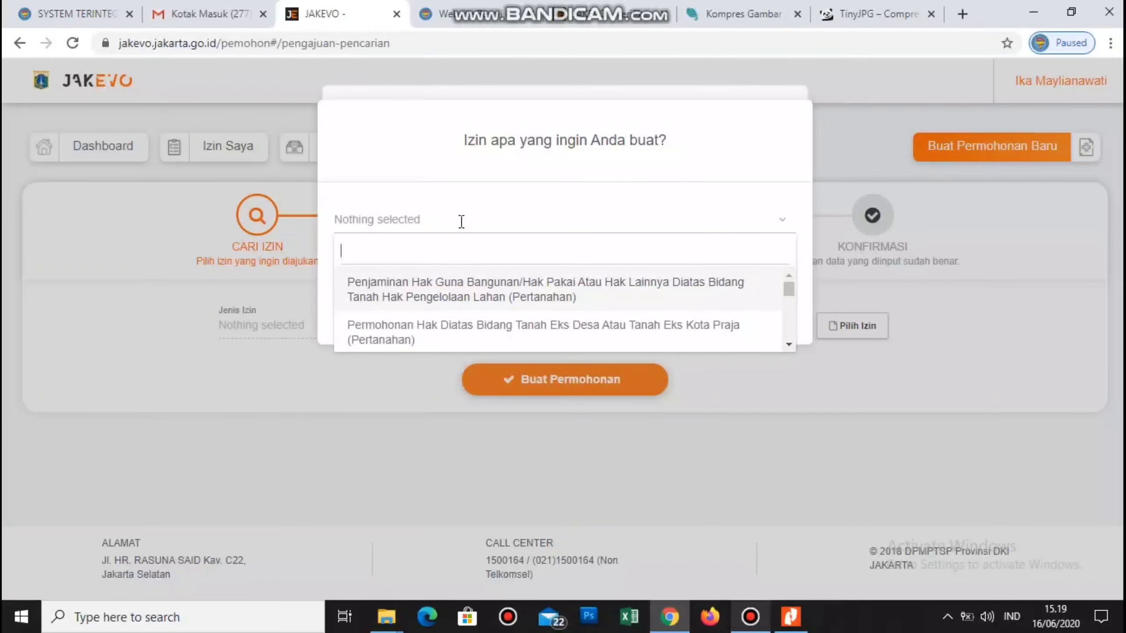
pyautogui.write('kefarmasian')
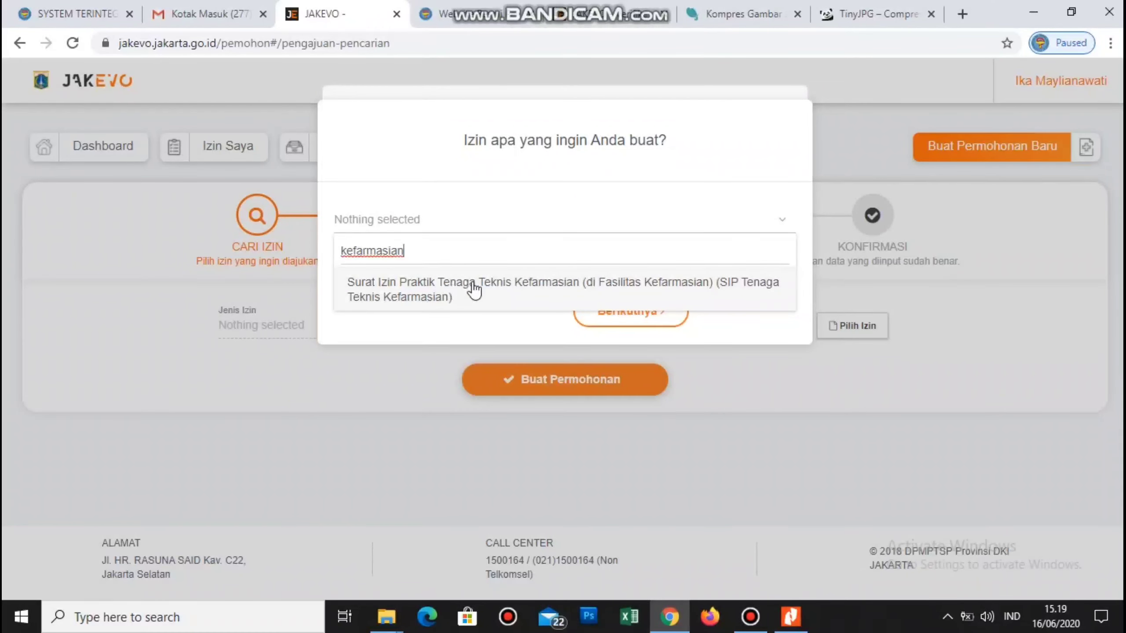
pyautogui.click(385, 286)
pyautogui.click(622, 314)
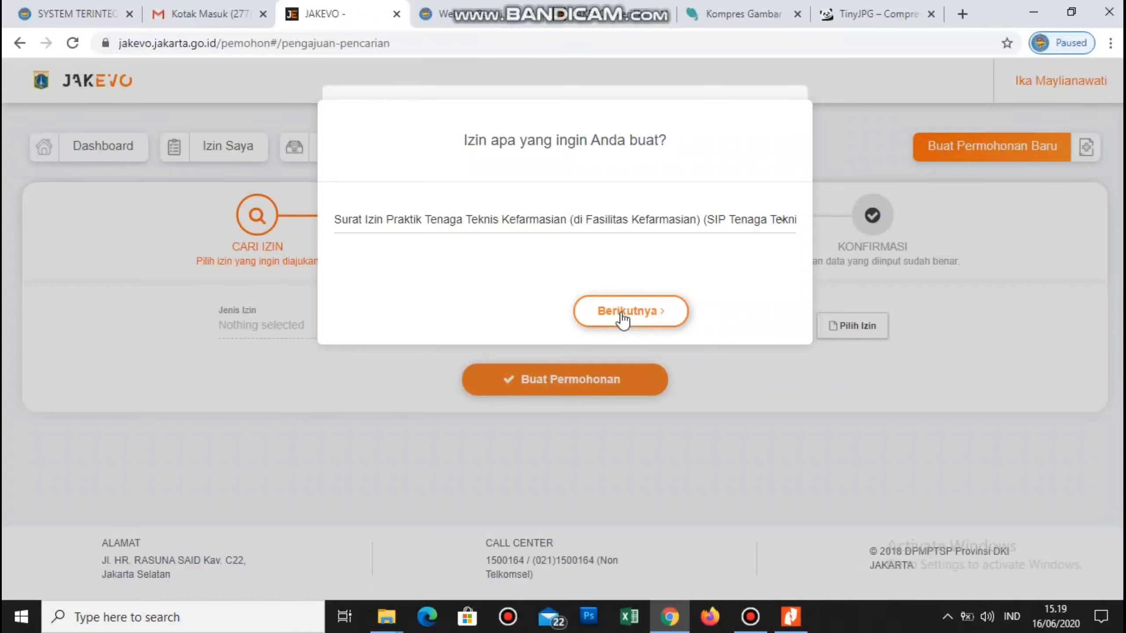
pyautogui.click(621, 311)
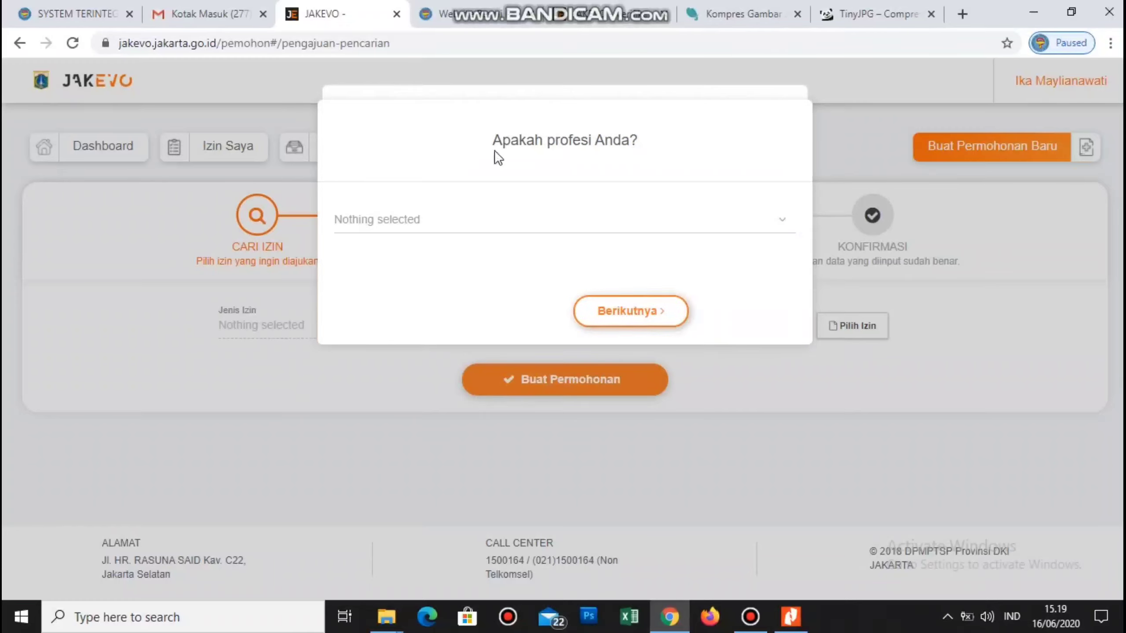
# - Search 'kefarmasian', set the profession to TENAGA TEKNIS KEFARMASIAN, and continue
pyautogui.click(783, 222)
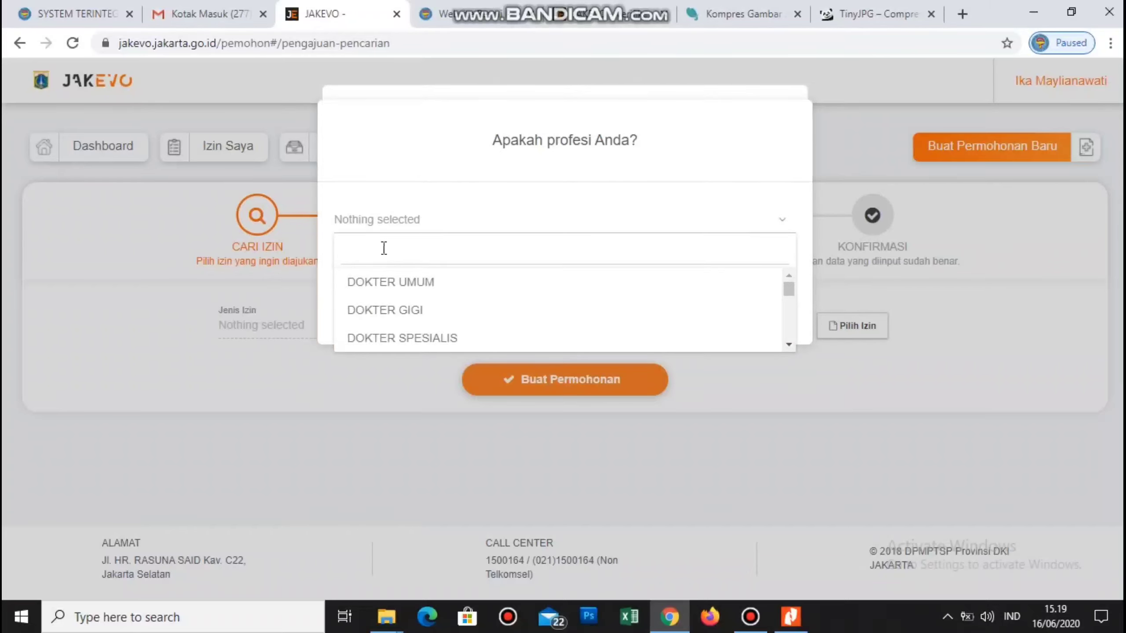
pyautogui.click(370, 251)
pyautogui.write('kefarmasian')
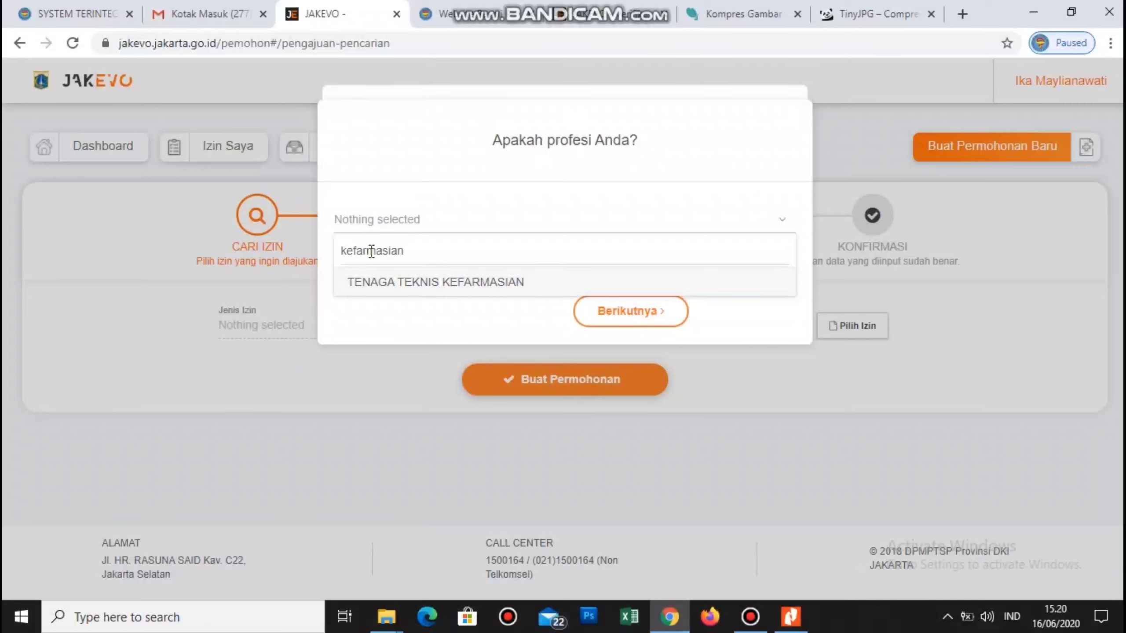
pyautogui.click(386, 282)
pyautogui.click(387, 284)
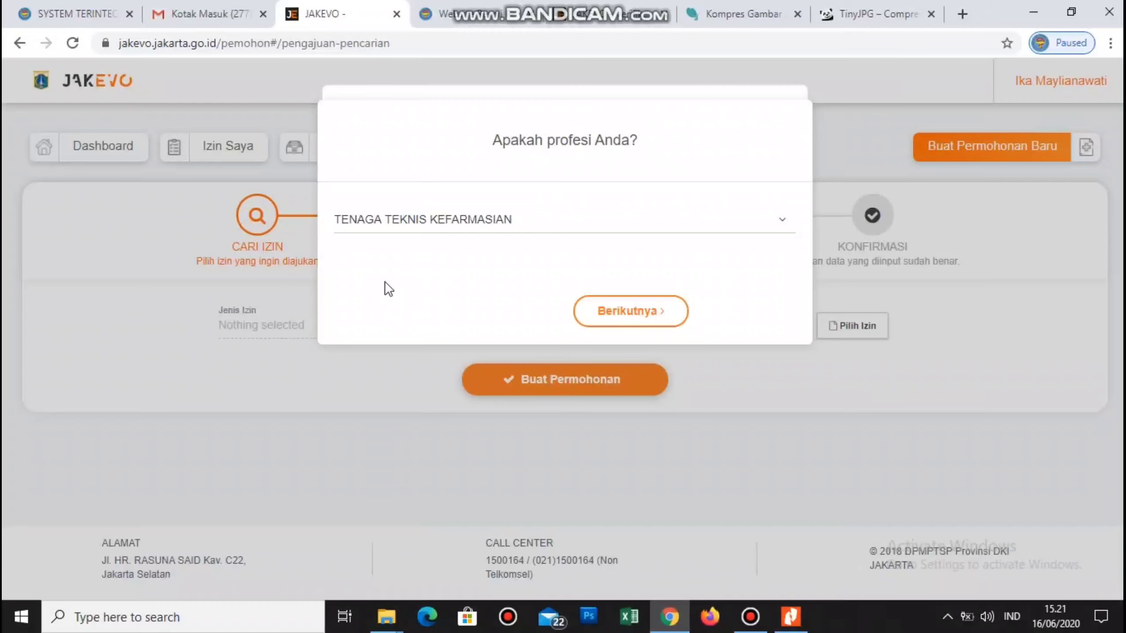
pyautogui.click(613, 319)
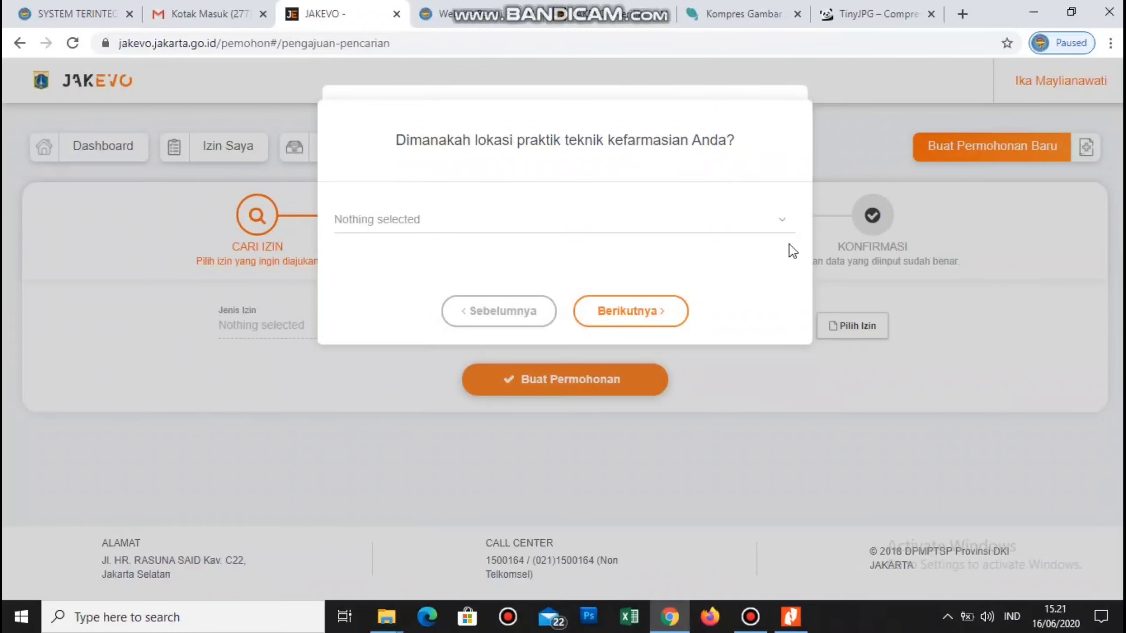
# - Choose Fasilitas Pelayanan Kefarmasian as practice location and paste in the STRTTK registration number
pyautogui.click(787, 229)
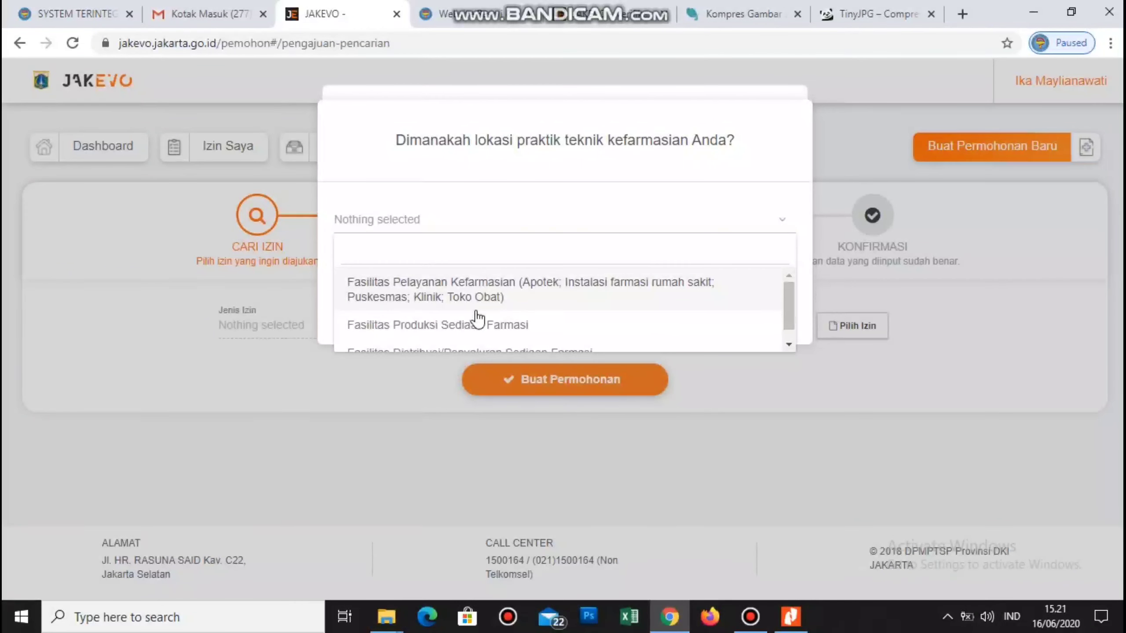
pyautogui.scroll(-1, 474, 328)
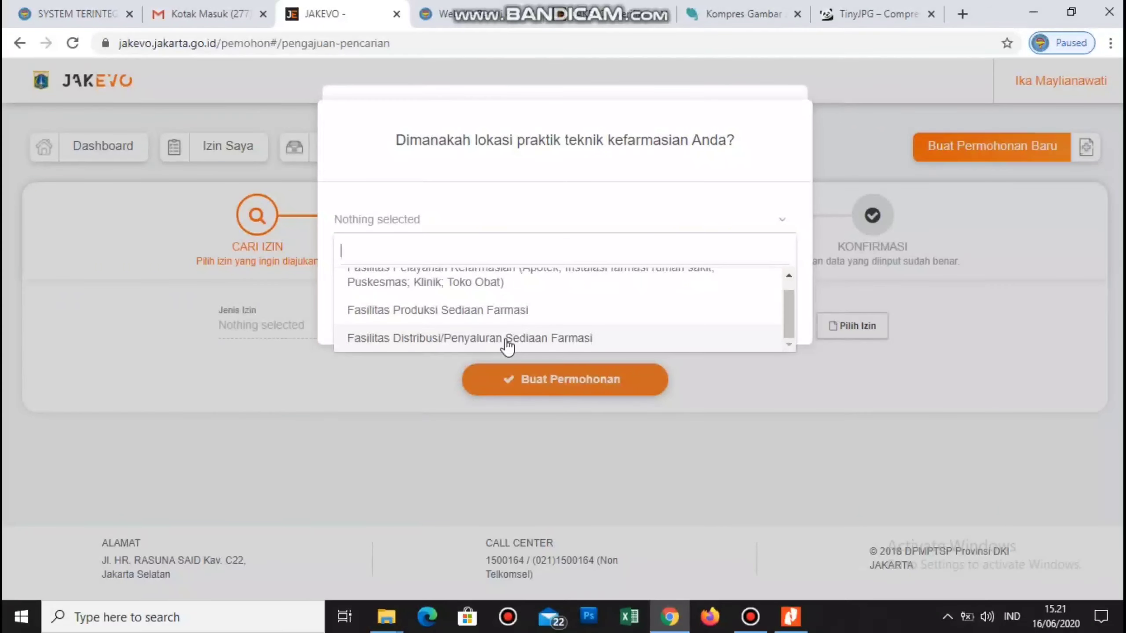
pyautogui.scroll(1, 624, 310)
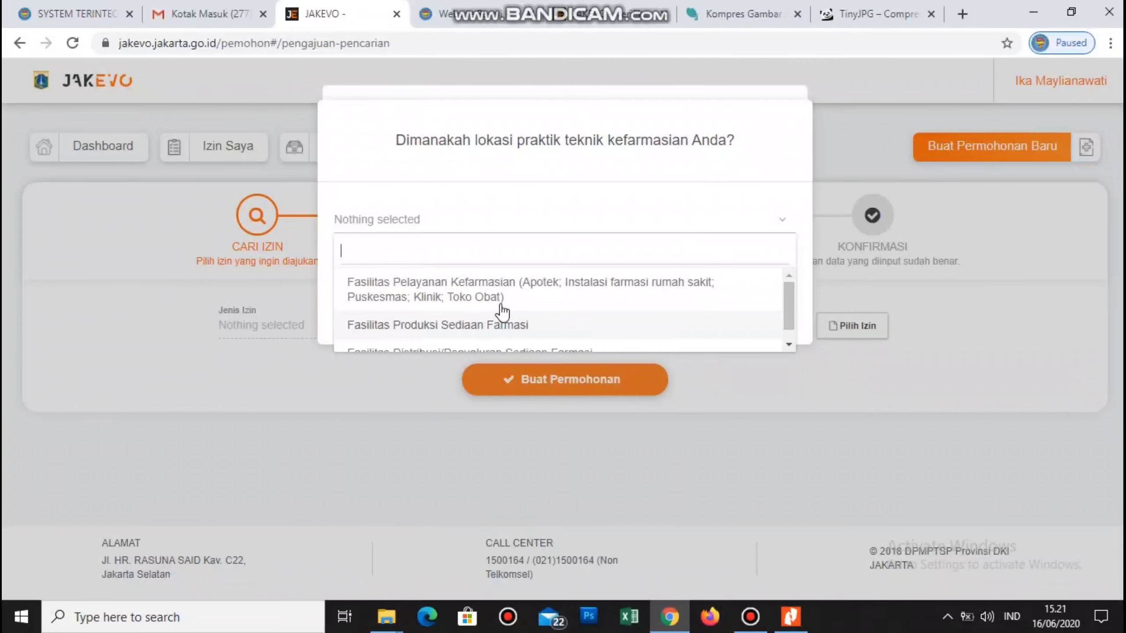
pyautogui.click(463, 291)
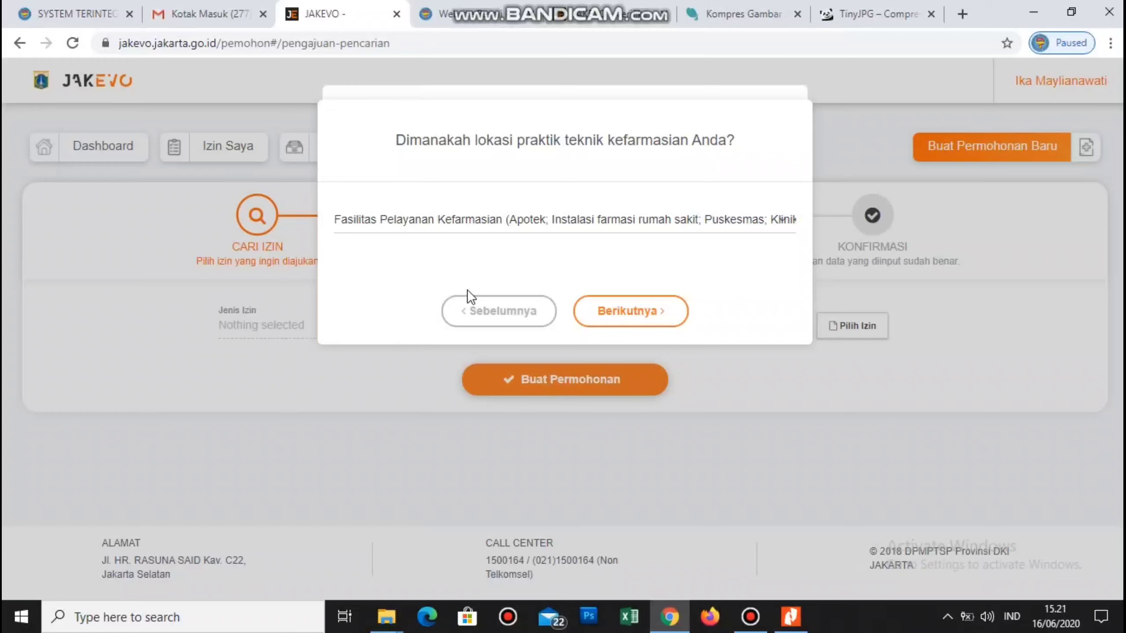
pyautogui.click(618, 316)
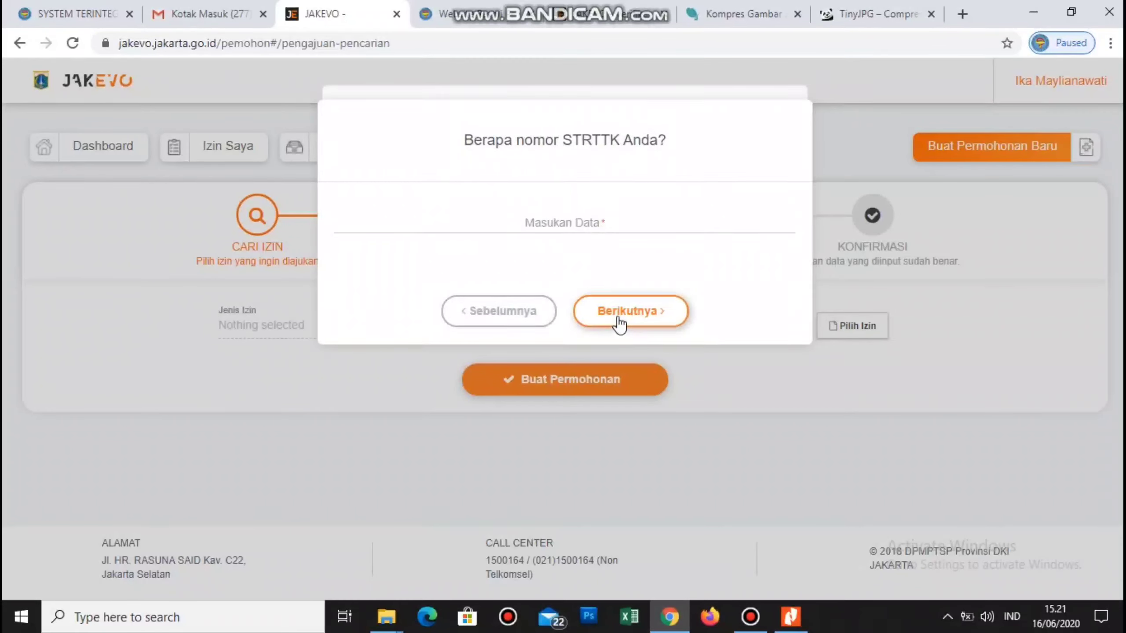
pyautogui.click(599, 318)
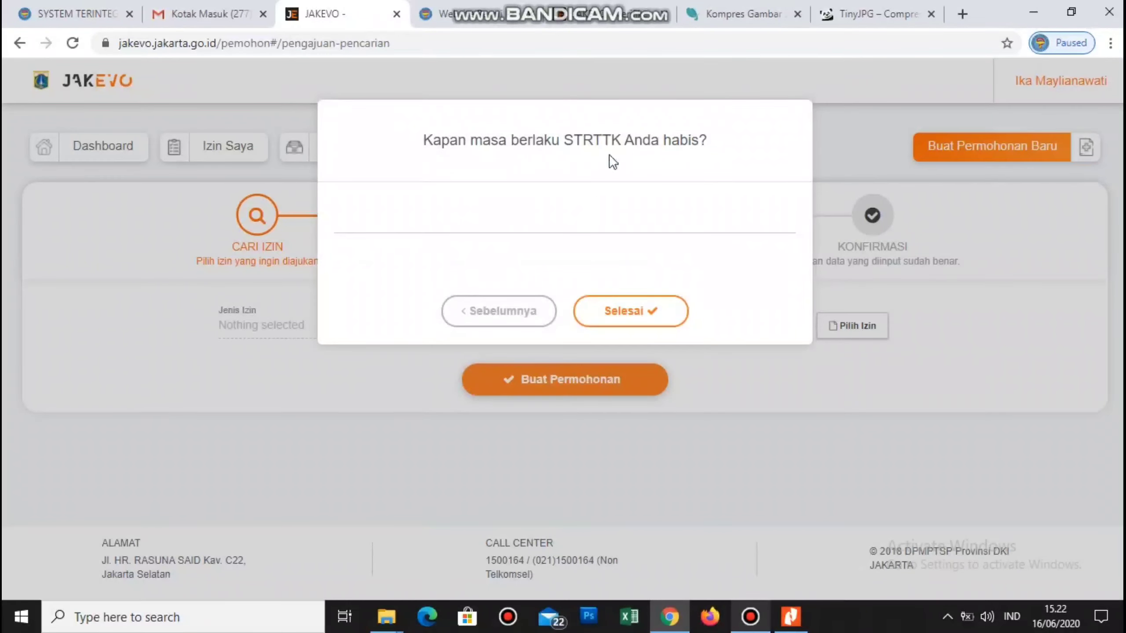
# - Pick 01/05/2024 as the STRTTK expiry date in the calendar and finish the wizard
pyautogui.click(467, 216)
pyautogui.click(467, 217)
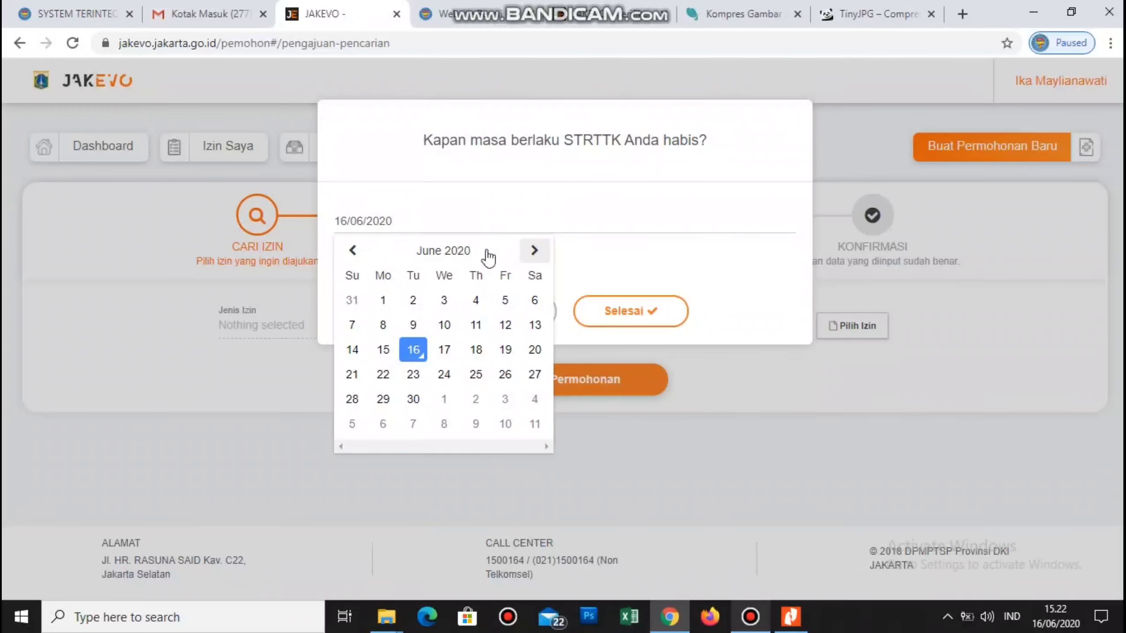
pyautogui.click(474, 252)
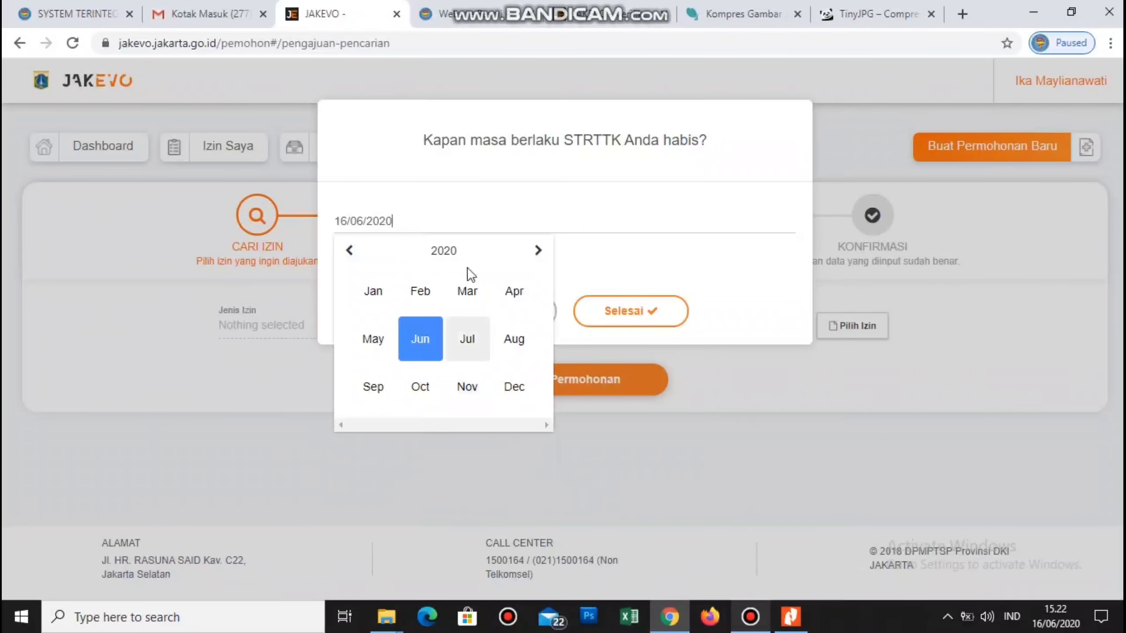
pyautogui.click(454, 251)
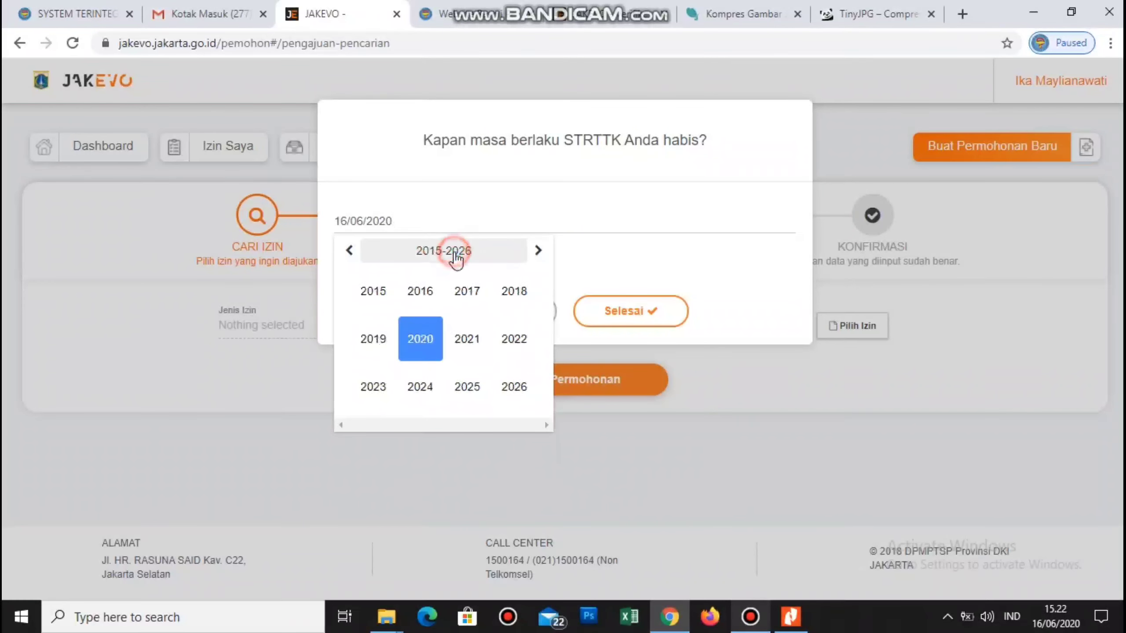
pyautogui.click(417, 387)
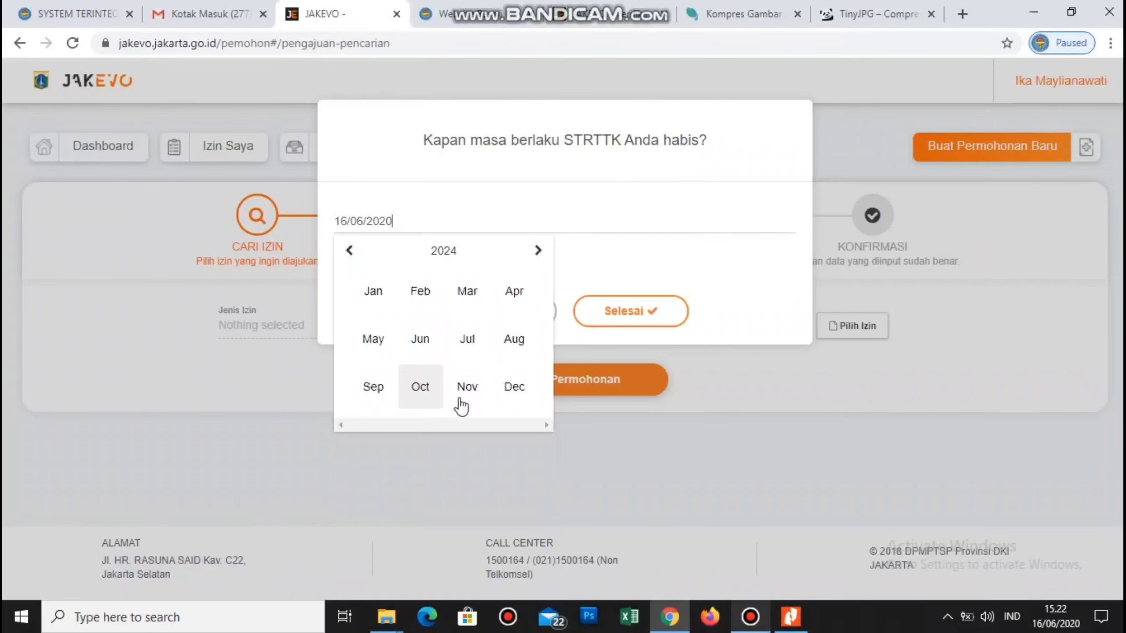
pyautogui.click(372, 337)
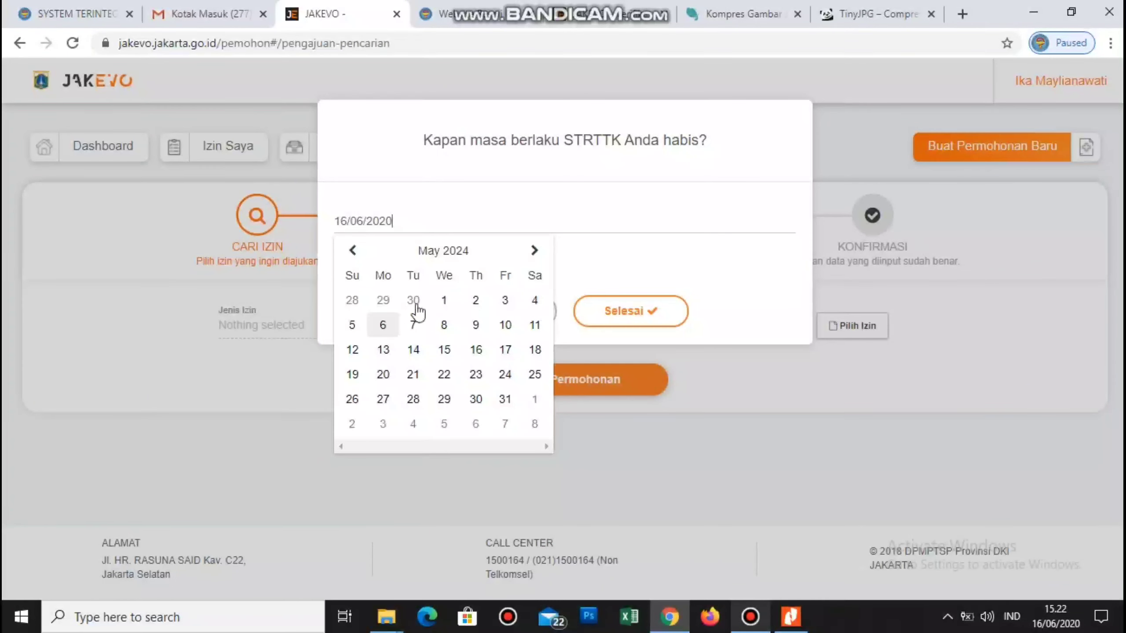
pyautogui.click(443, 302)
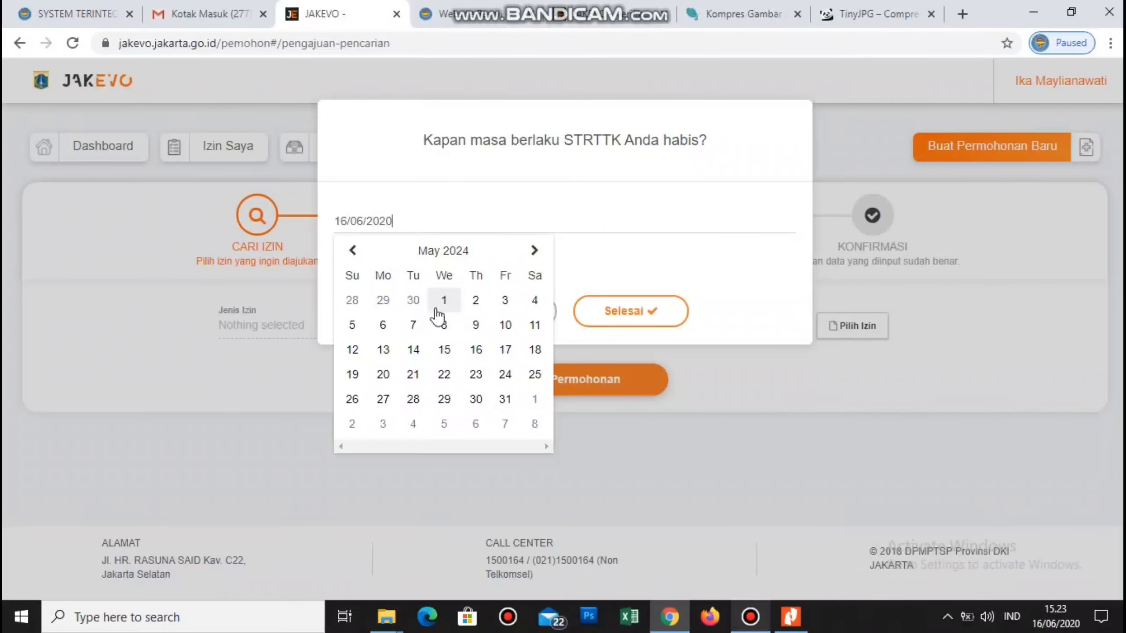
pyautogui.click(443, 303)
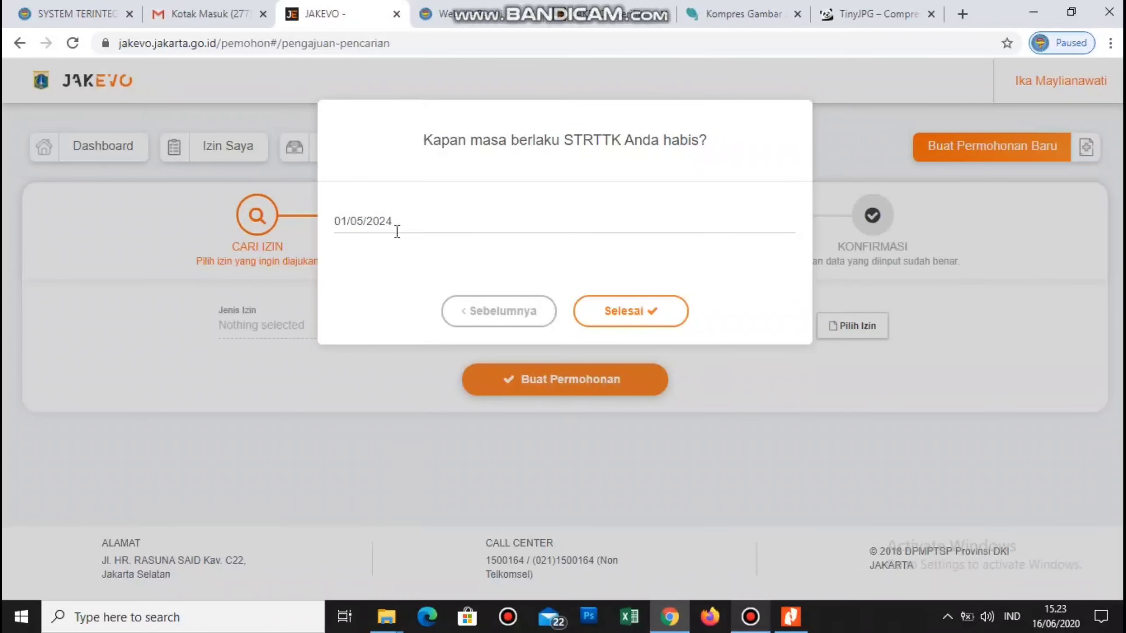
pyautogui.click(627, 313)
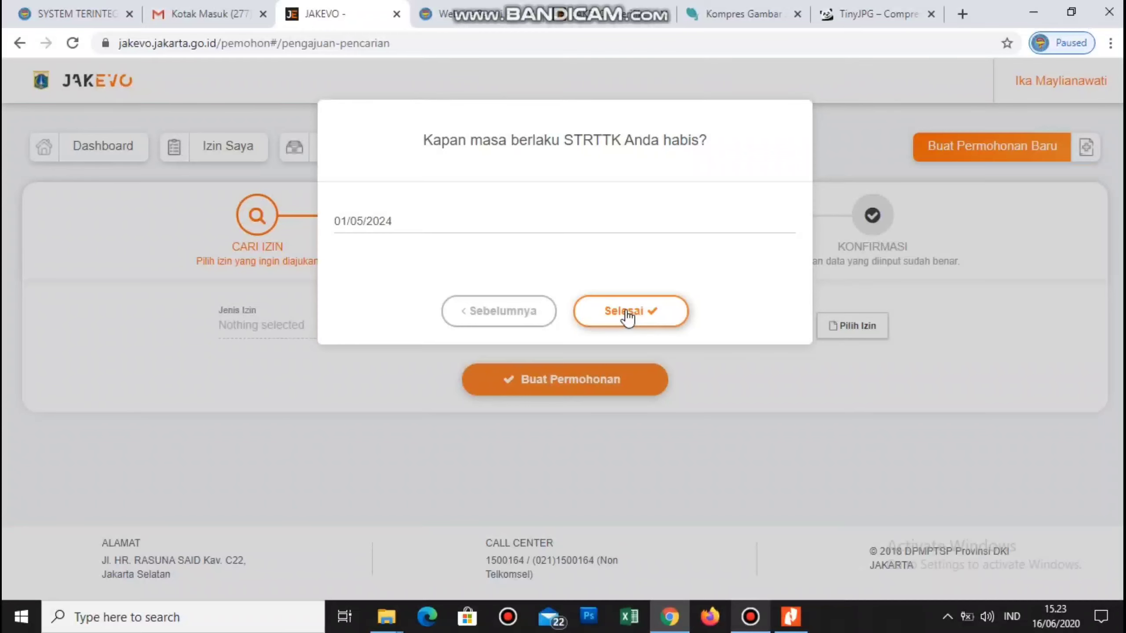
pyautogui.click(630, 320)
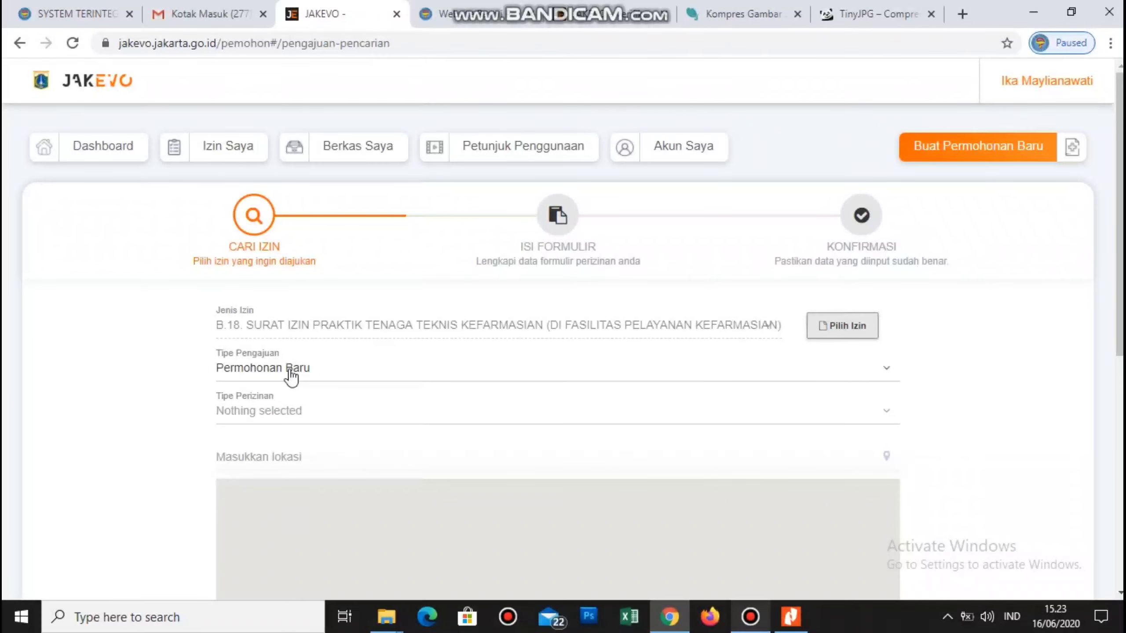
# - Set Tipe Perizinan to Perorangan and scroll through the map section below
pyautogui.scroll(-3, 293, 370)
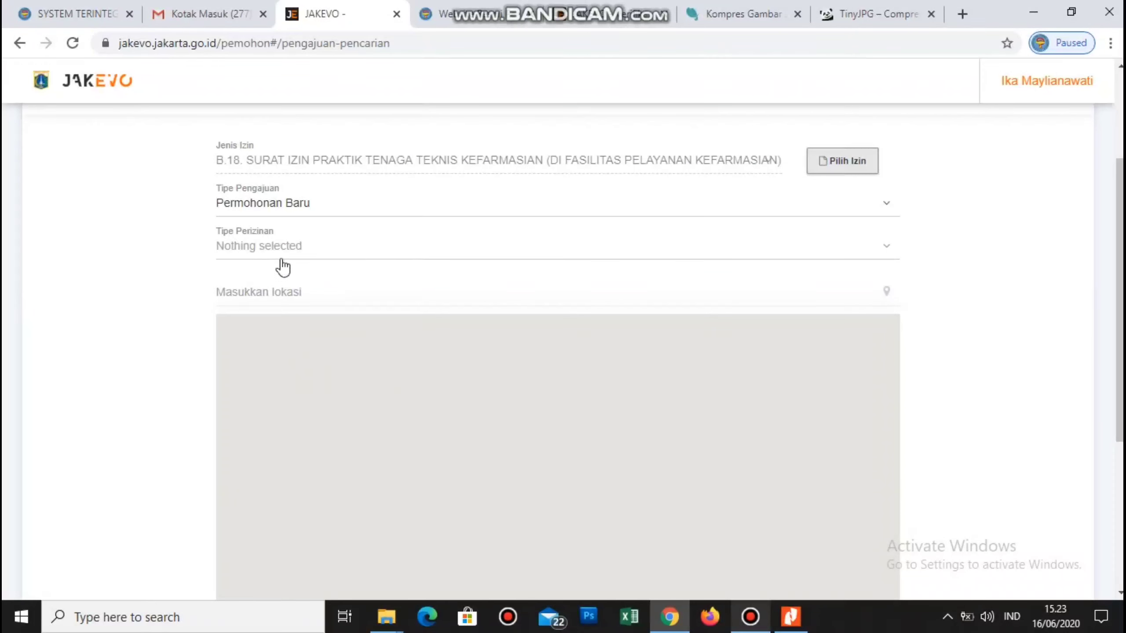
pyautogui.click(884, 248)
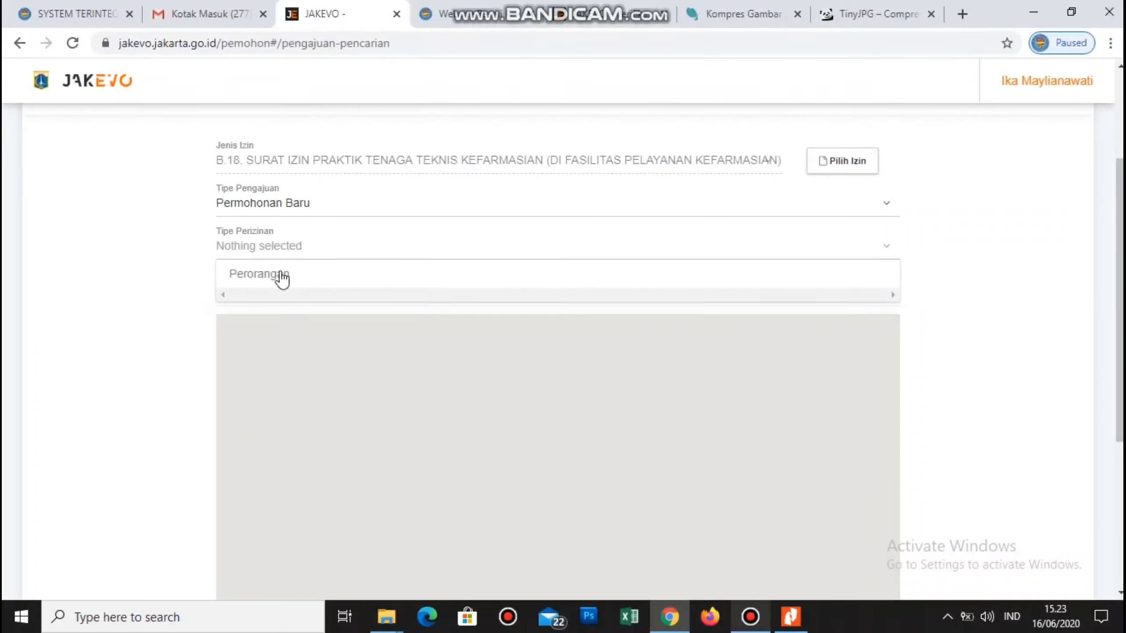
pyautogui.click(257, 281)
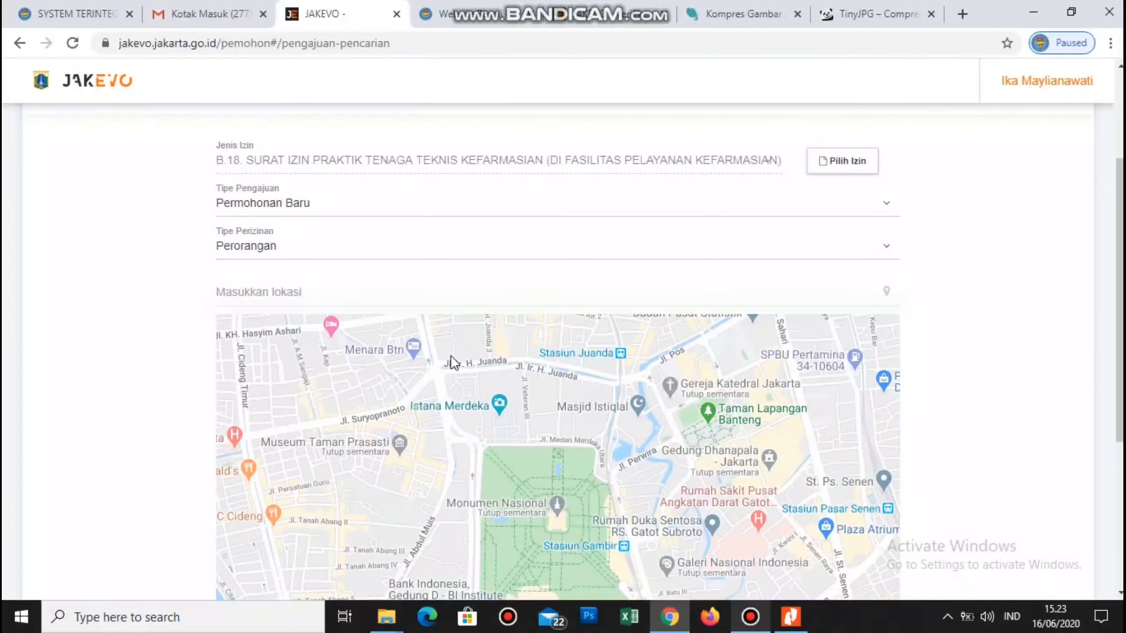
pyautogui.scroll(-2, 952, 295)
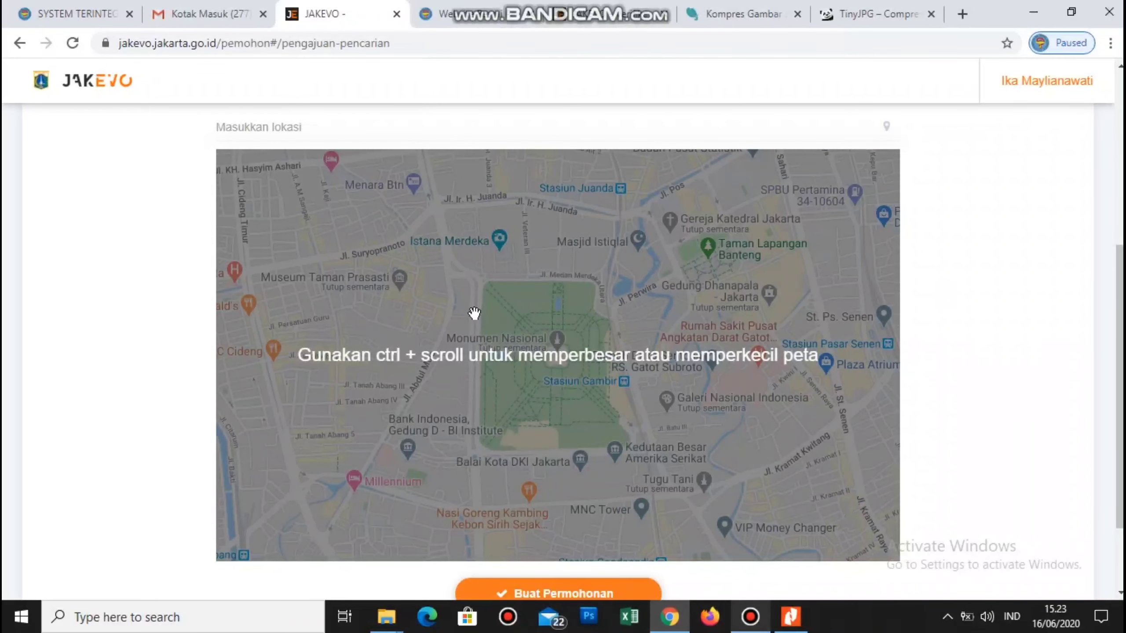
pyautogui.scroll(-2, 475, 314)
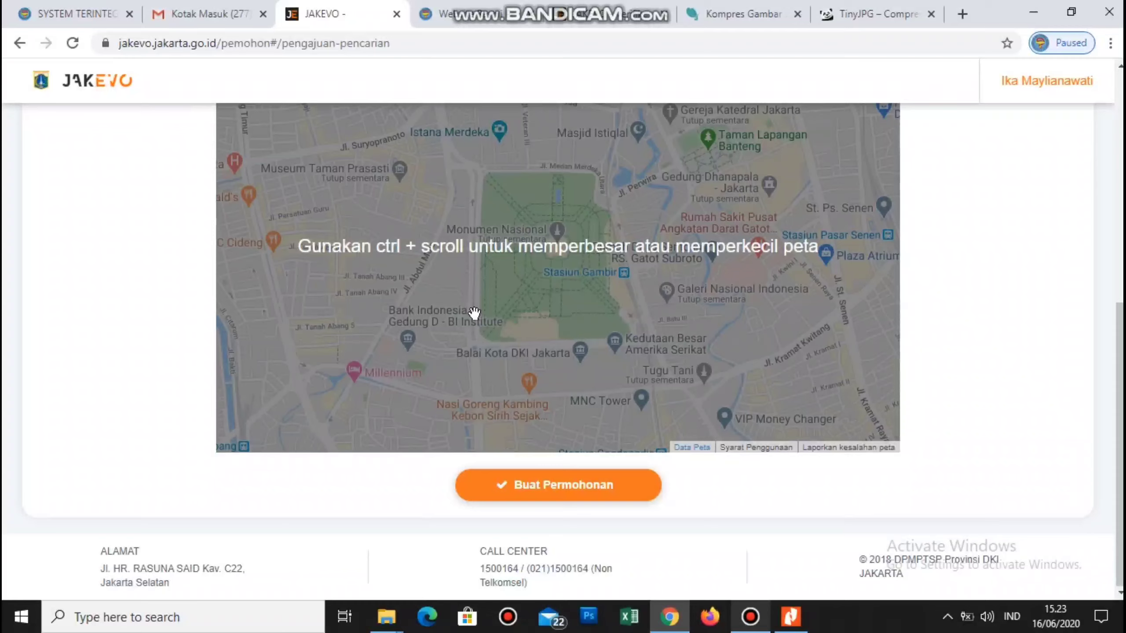
pyautogui.scroll(8, 473, 312)
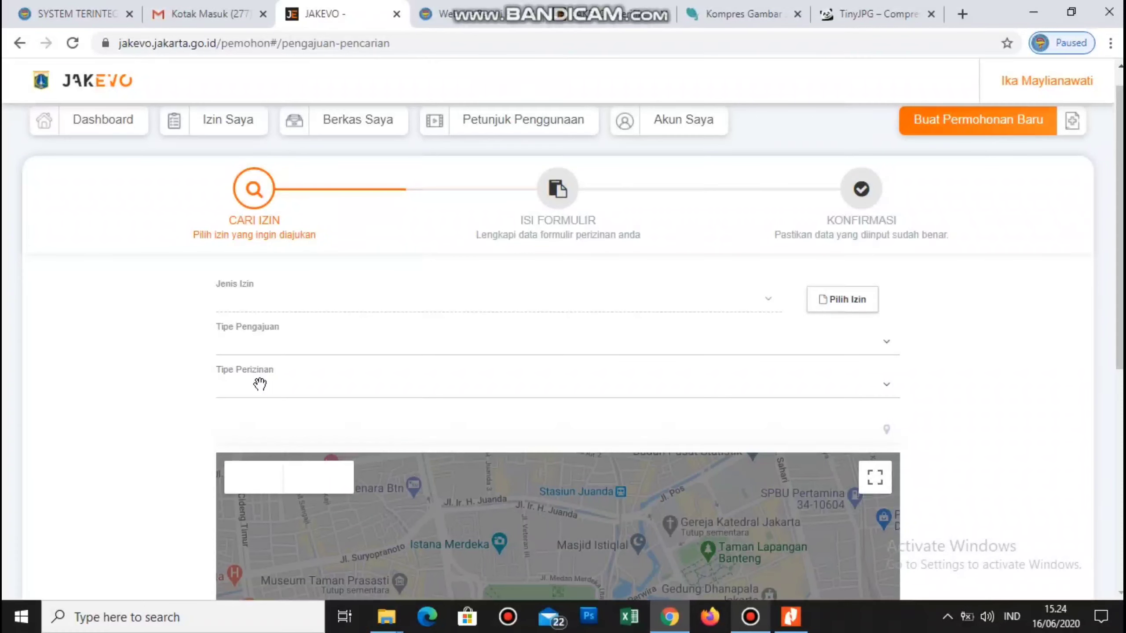
pyautogui.scroll(-3, 260, 384)
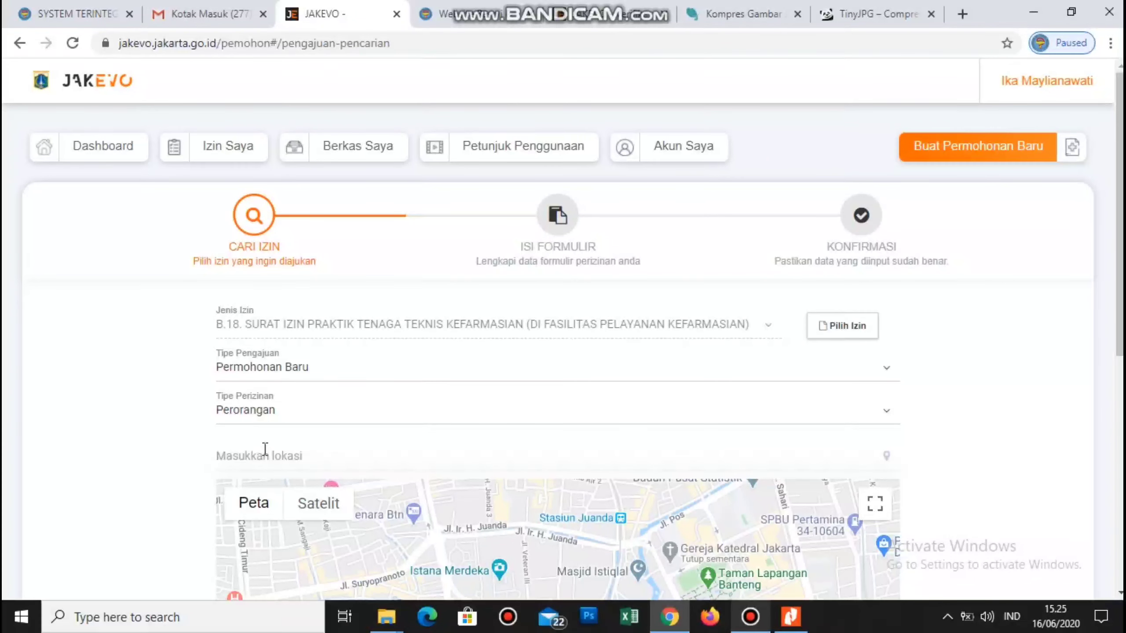
# - Enter 'Jl. Tanjung Pura Jakarta Barat' as the location and select the Jl. Tanjung Pura II suggestion
pyautogui.write('Jl. Tanjung Pura')
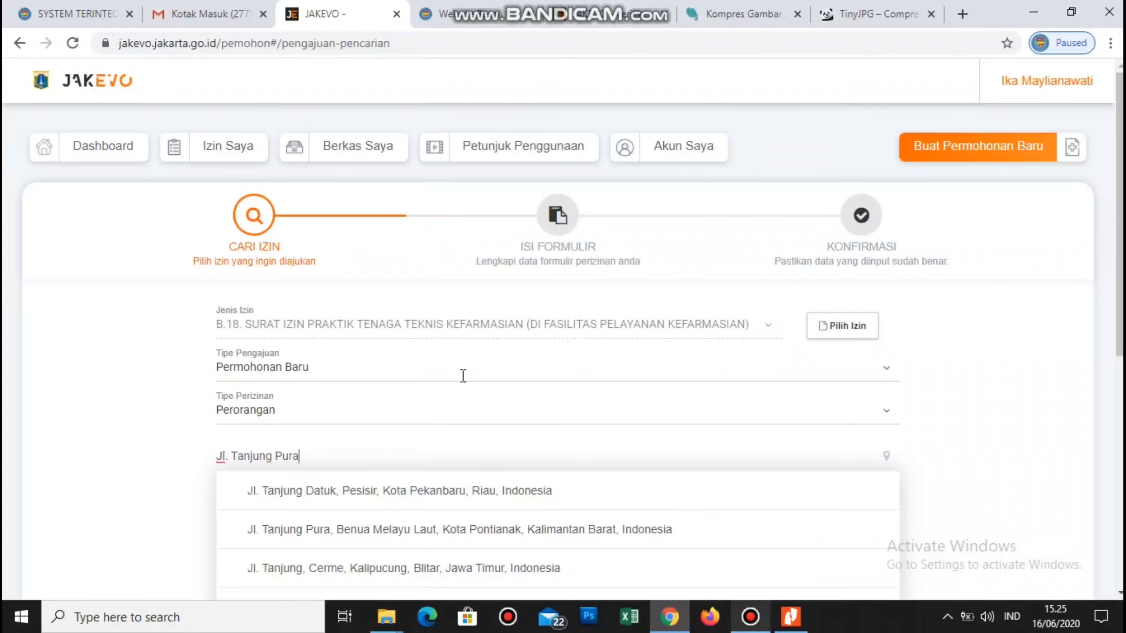
pyautogui.scroll(-3, 464, 384)
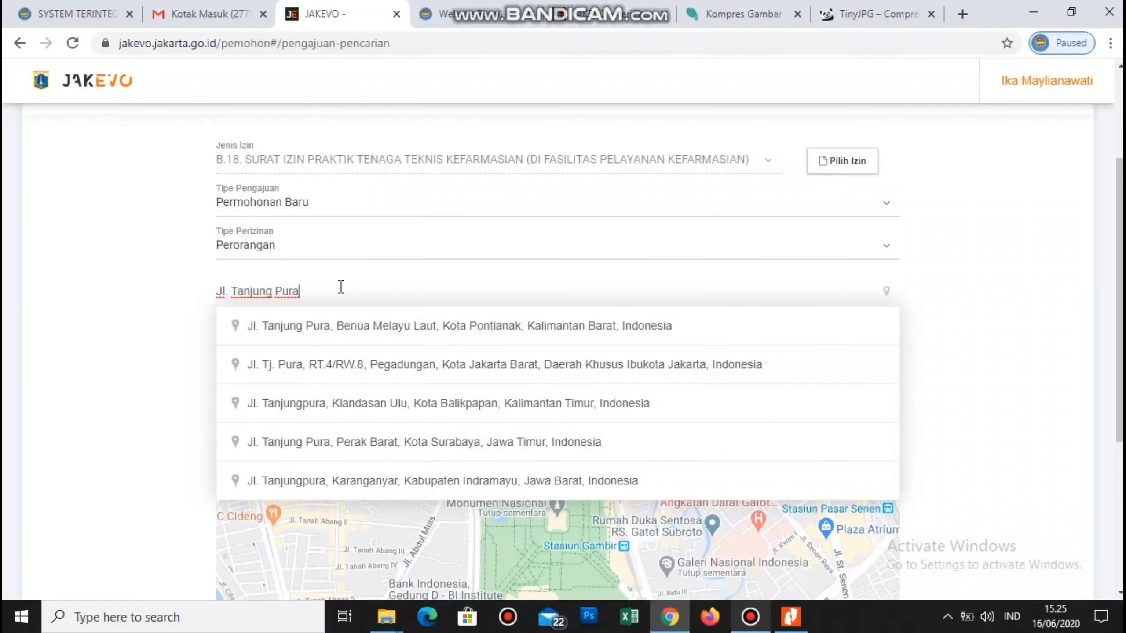
pyautogui.write('Jakarta Barat')
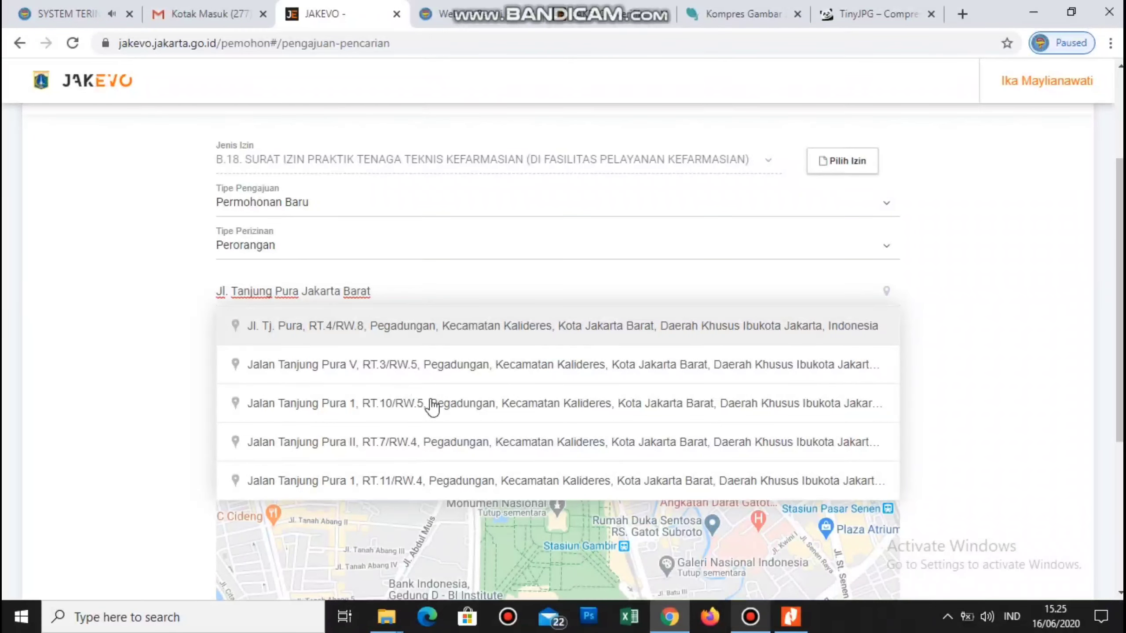
pyautogui.click(374, 450)
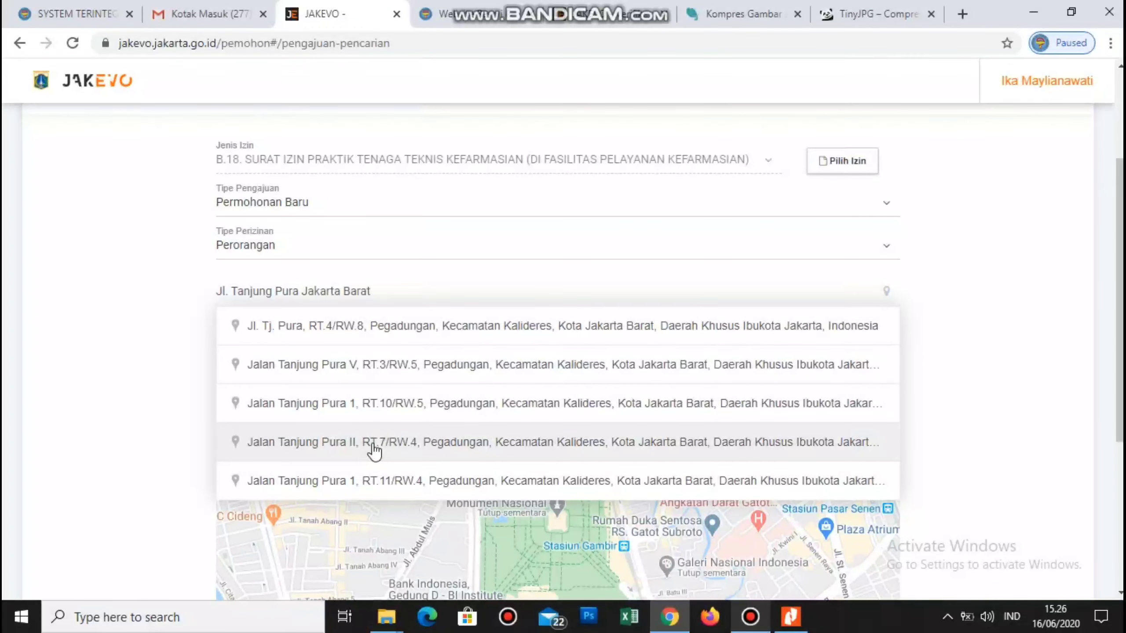
pyautogui.click(451, 411)
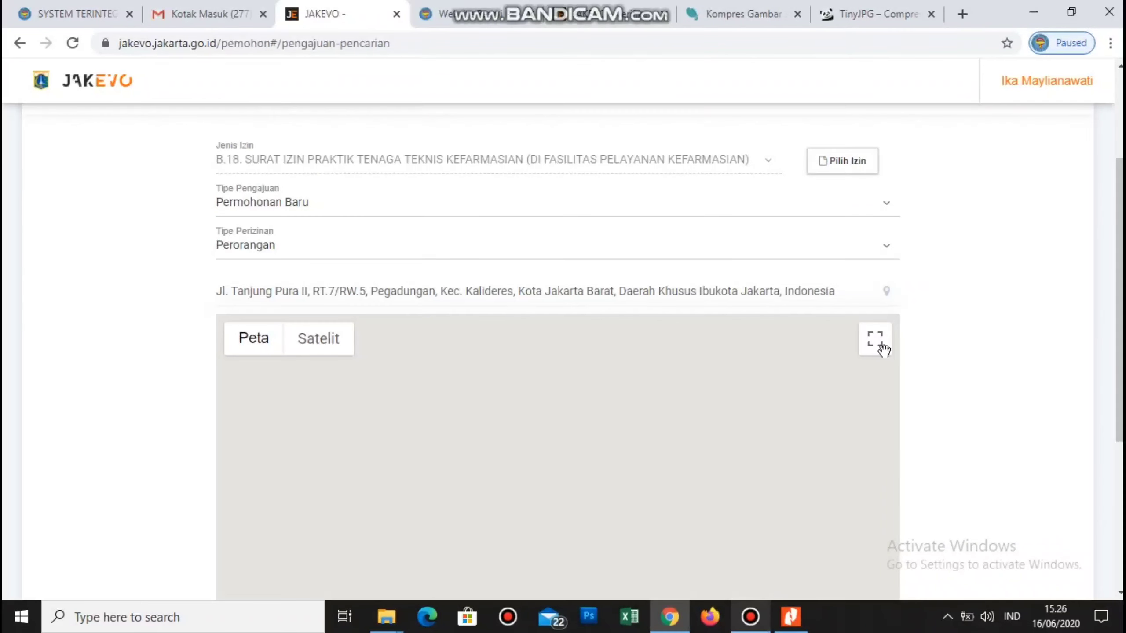
pyautogui.scroll(-2, 993, 351)
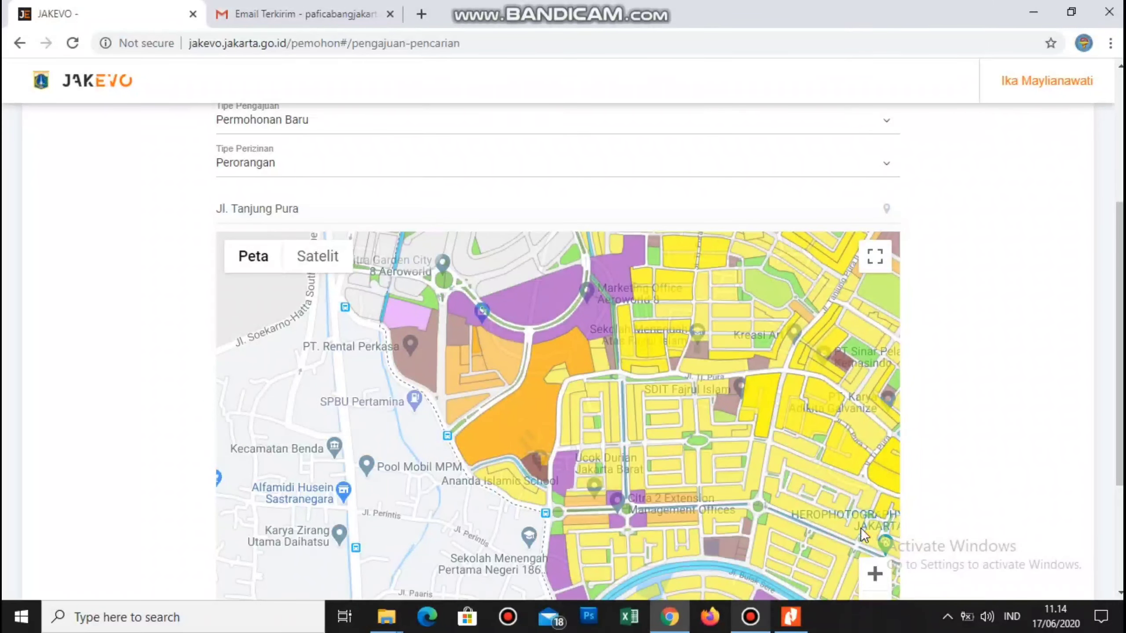
# - Zoom the zoning map in three levels and pan toward the plots along Jl. Tj. Pura
pyautogui.scroll(-2, 872, 555)
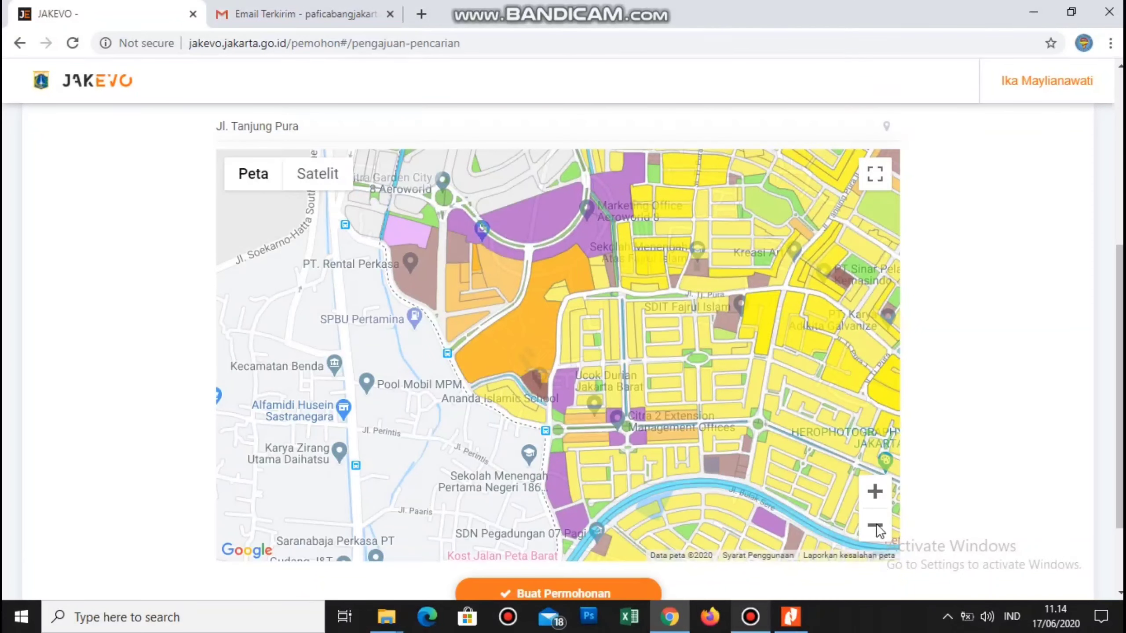
pyautogui.click(874, 492)
pyautogui.click(874, 494)
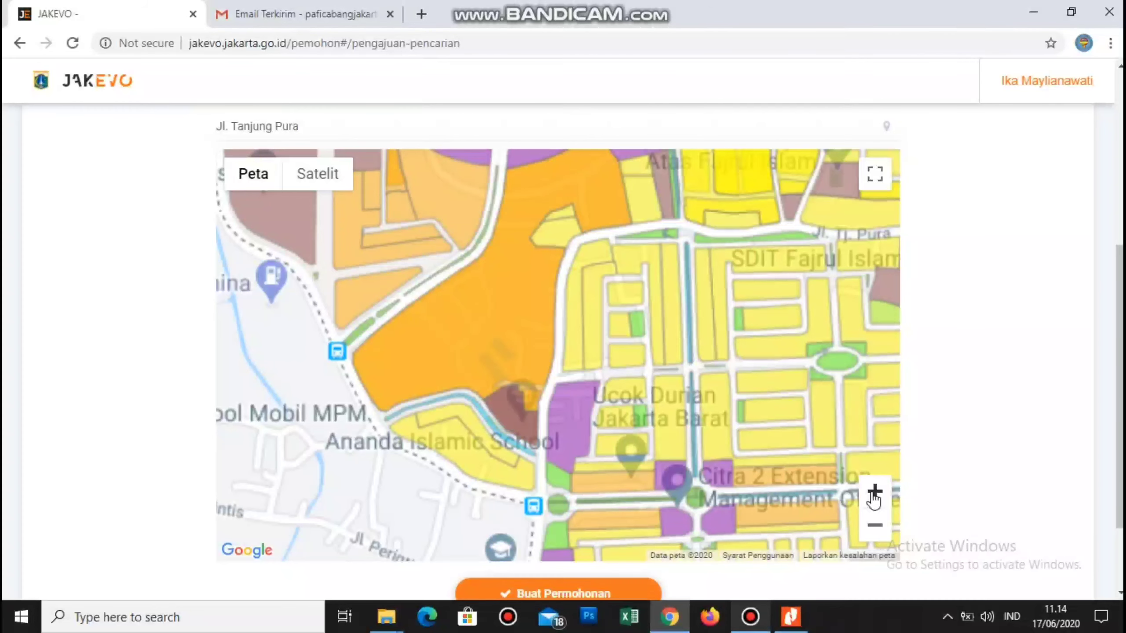
pyautogui.click(872, 493)
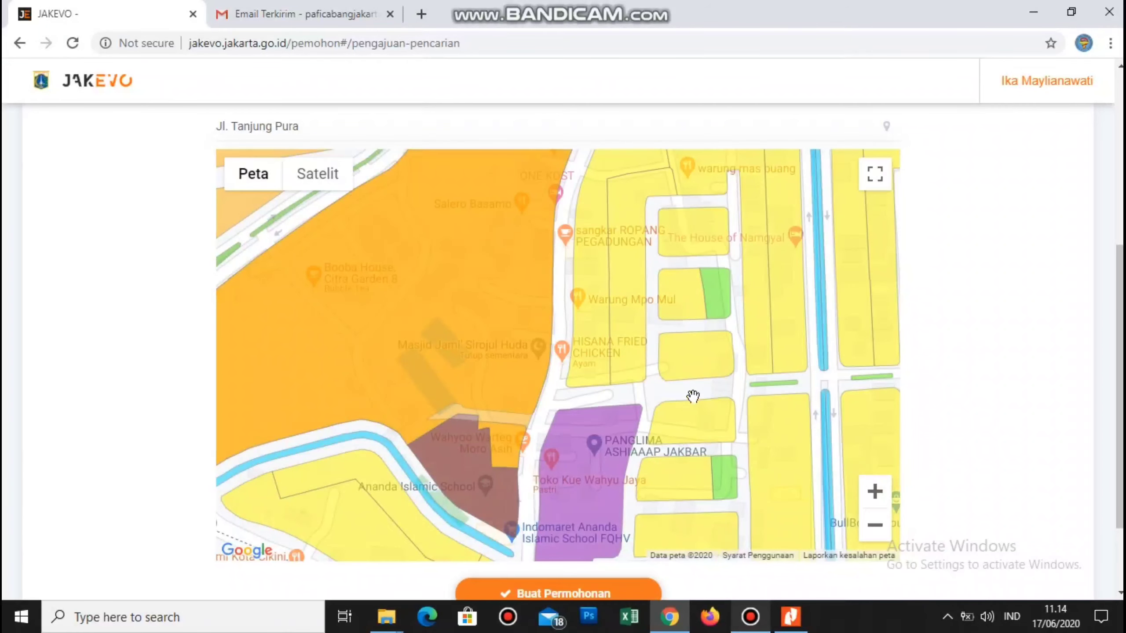
pyautogui.moveTo(709, 394); pyautogui.dragTo(683, 211)
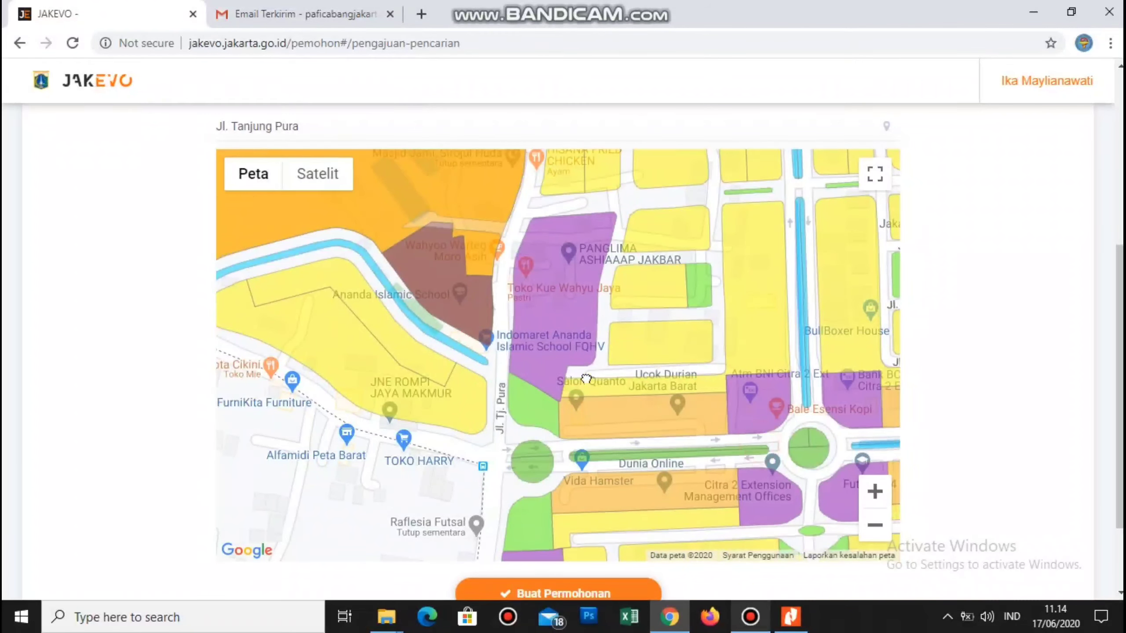
pyautogui.moveTo(586, 378); pyautogui.dragTo(372, 293)
pyautogui.moveTo(542, 360); pyautogui.dragTo(498, 426)
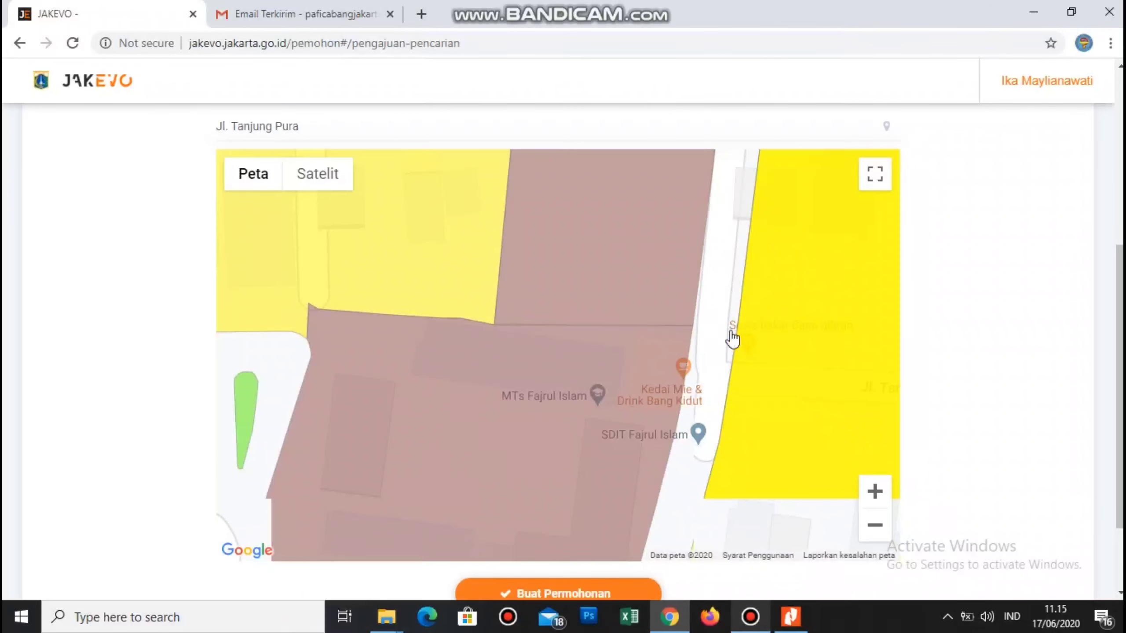
pyautogui.moveTo(718, 292); pyautogui.dragTo(729, 228)
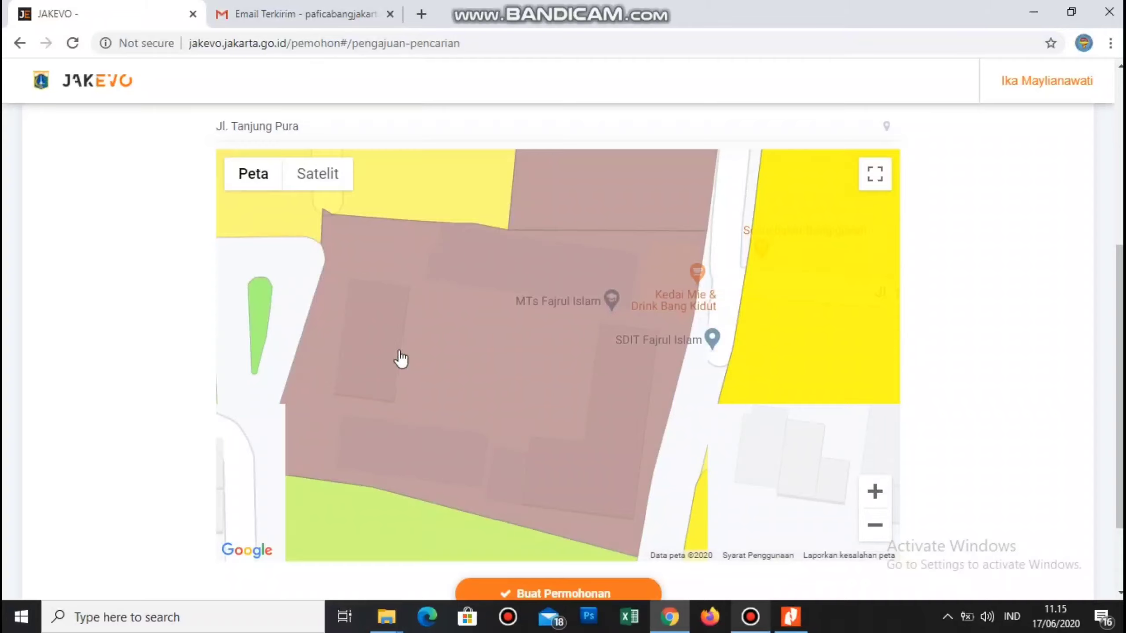
# - Pin the brown Fajrul Islam school plot to show its sub-block 31.73.06.1005.09.020.S.2 zoning
pyautogui.click(697, 397)
pyautogui.moveTo(716, 430); pyautogui.dragTo(752, 509)
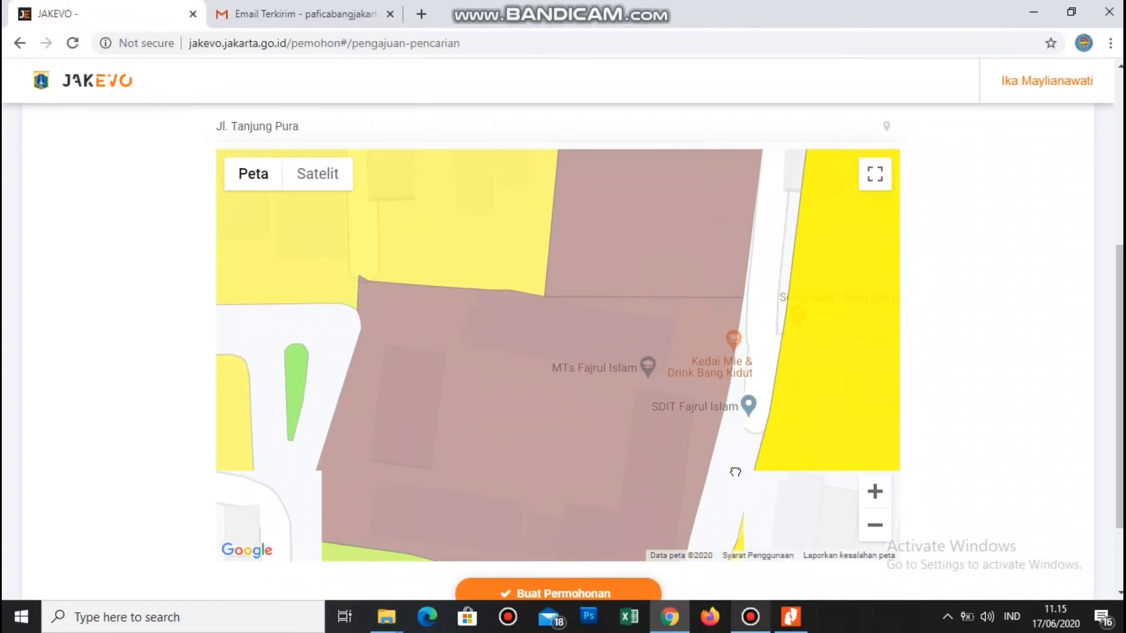
pyautogui.click(413, 435)
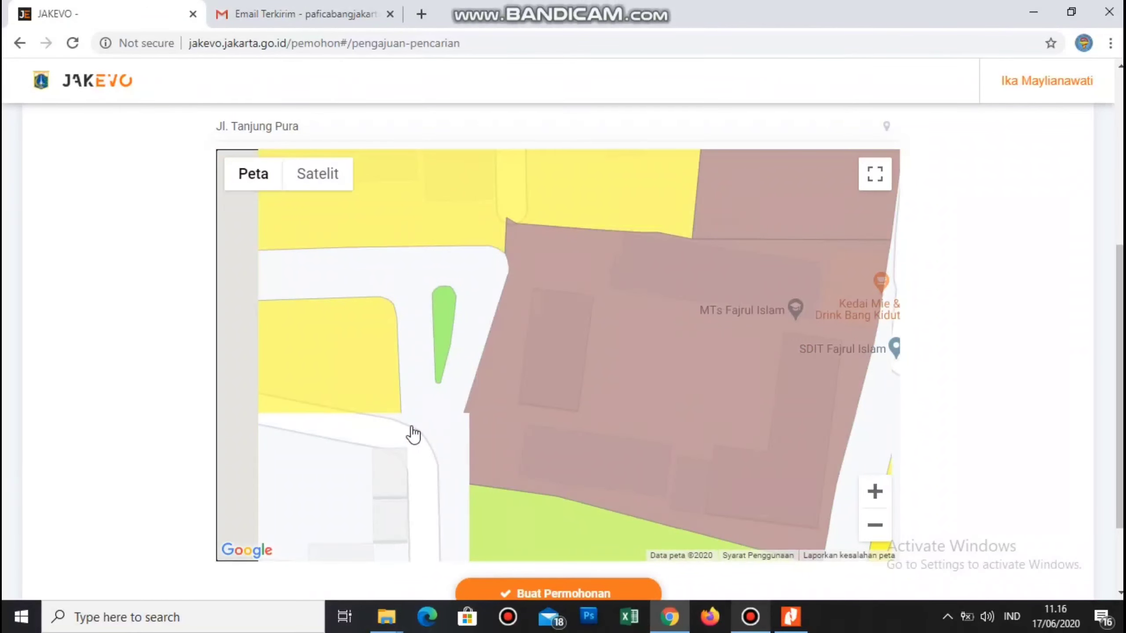
pyautogui.click(536, 402)
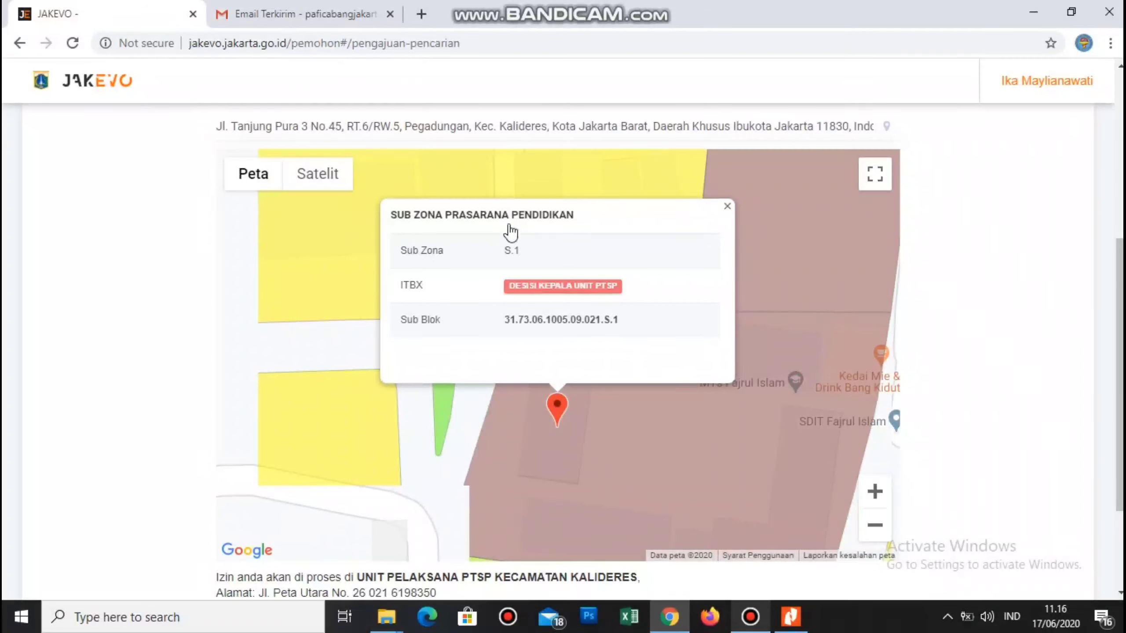
pyautogui.scroll(-3, 459, 447)
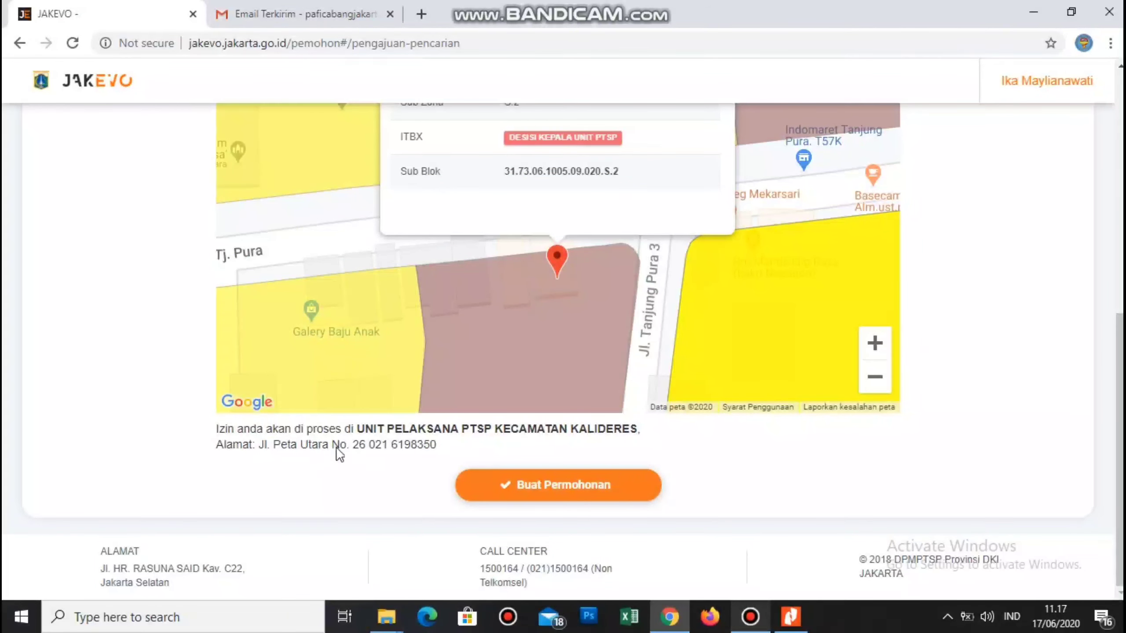
# - Create the draft application, then collapse and toggle the practice-location sections of the form
pyautogui.click(533, 486)
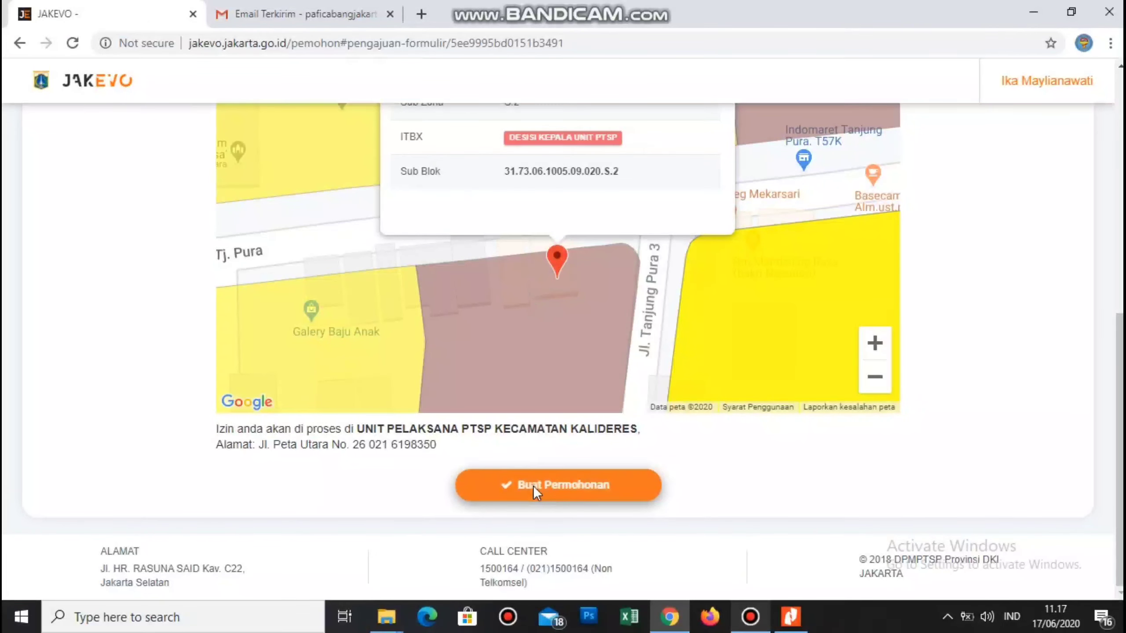
pyautogui.click(533, 485)
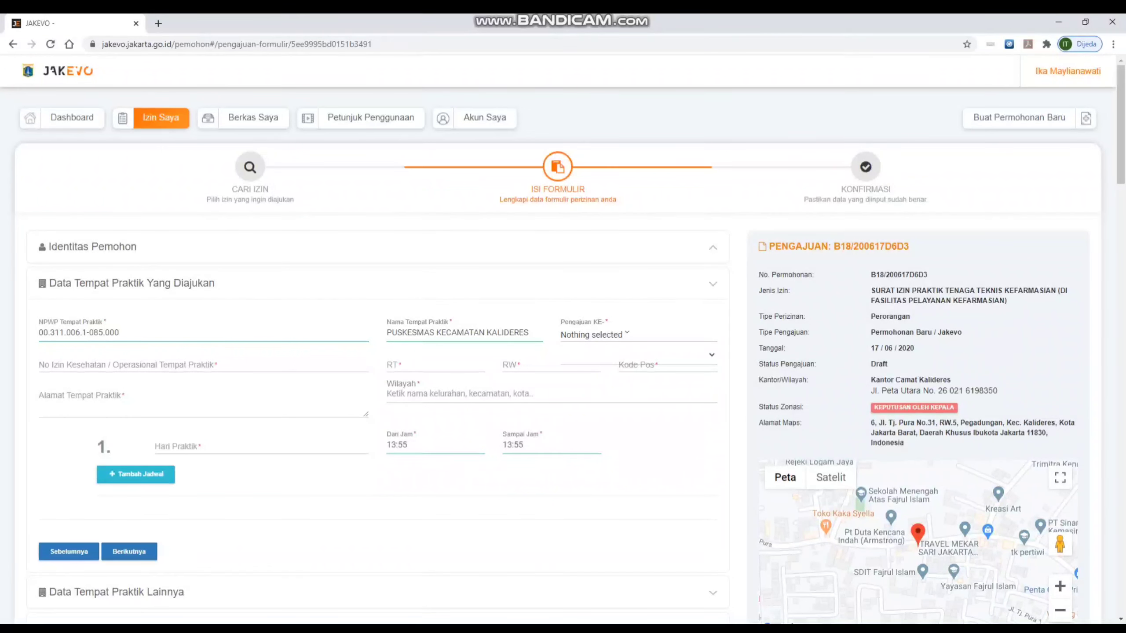
pyautogui.click(712, 284)
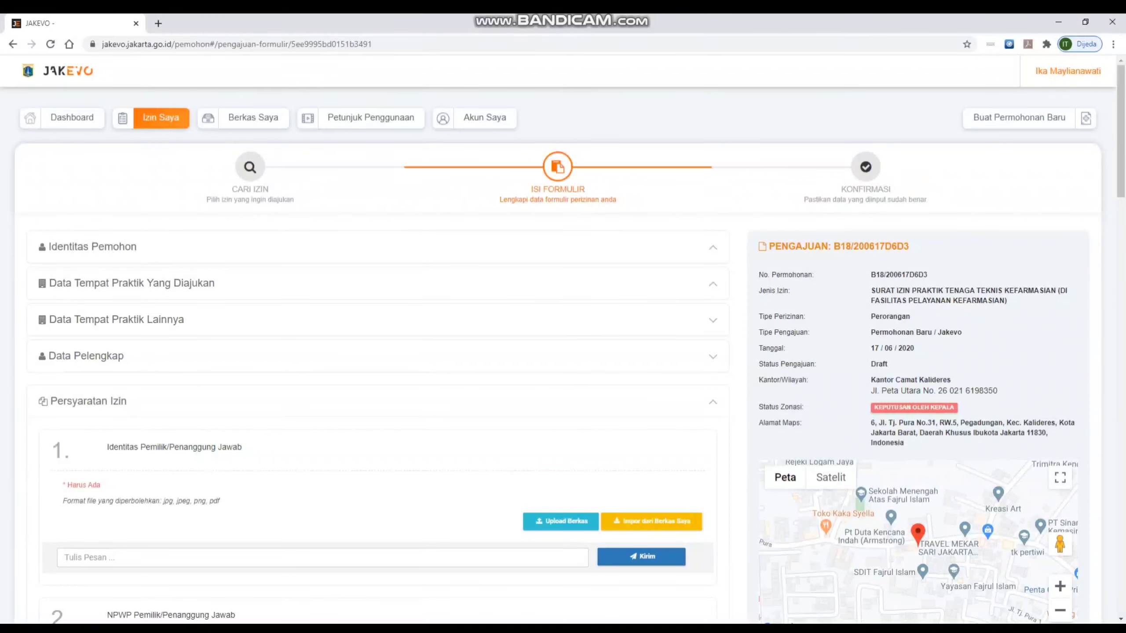
pyautogui.click(713, 320)
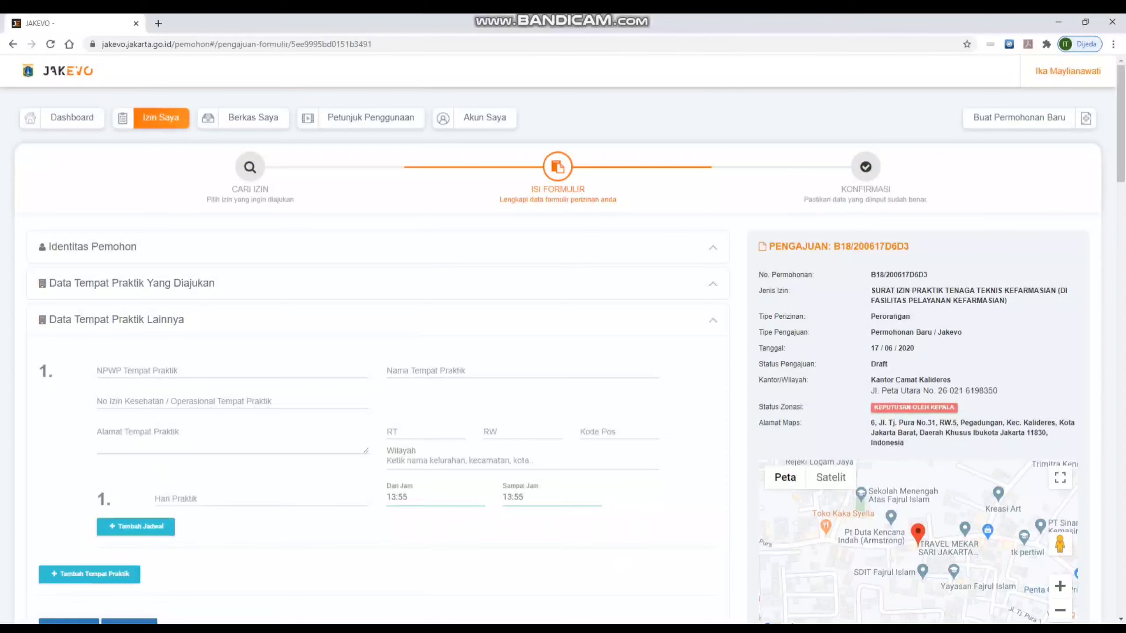
pyautogui.click(713, 321)
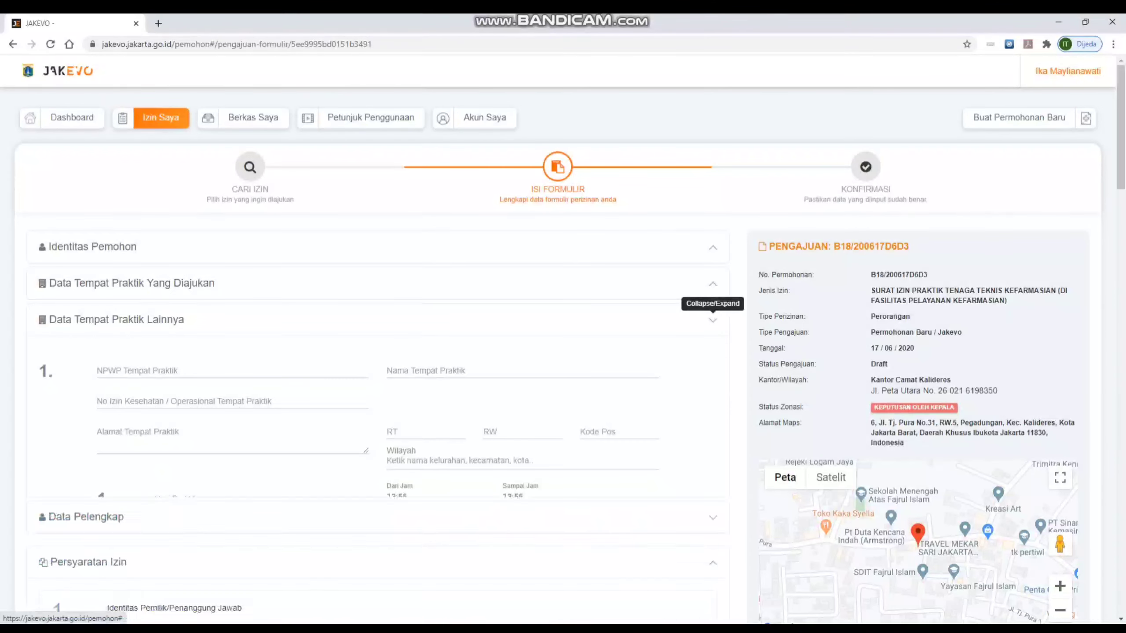
# - Scroll down through the Persyaratan Izin document requirements list
pyautogui.scroll(-5, 563, 355)
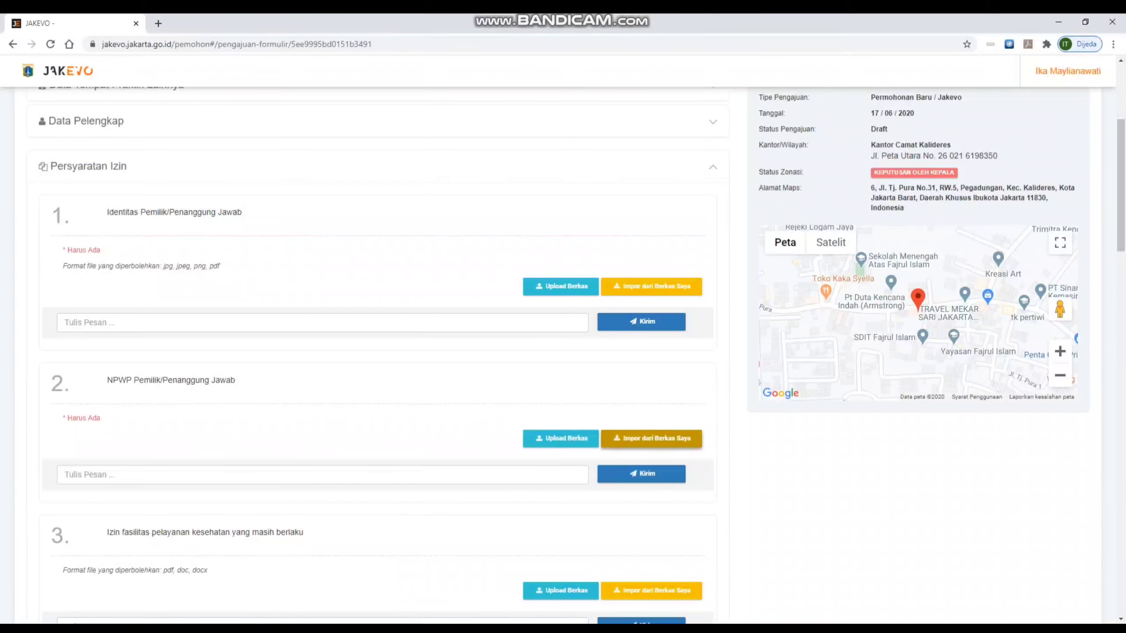
pyautogui.scroll(-6, 563, 355)
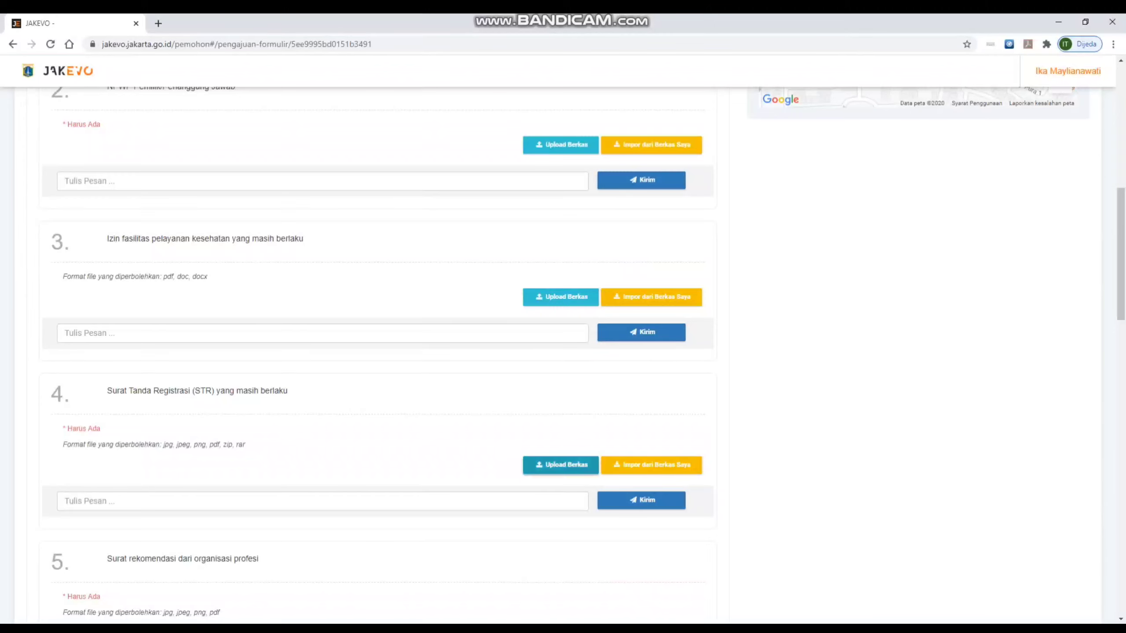
pyautogui.scroll(-7, 377, 355)
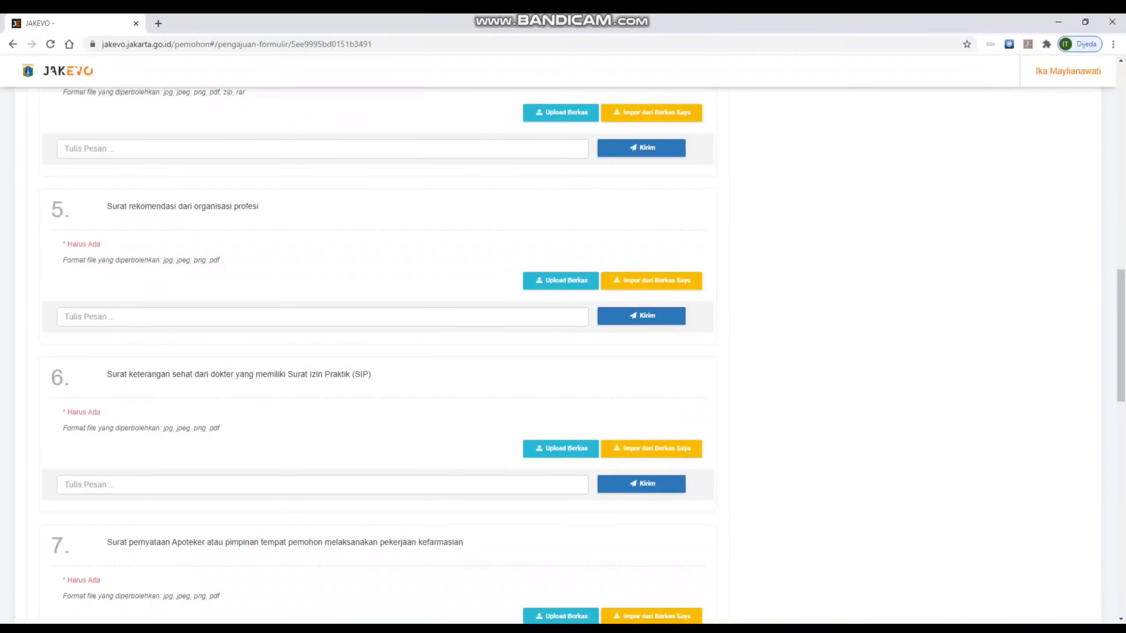
pyautogui.scroll(-5, 377, 355)
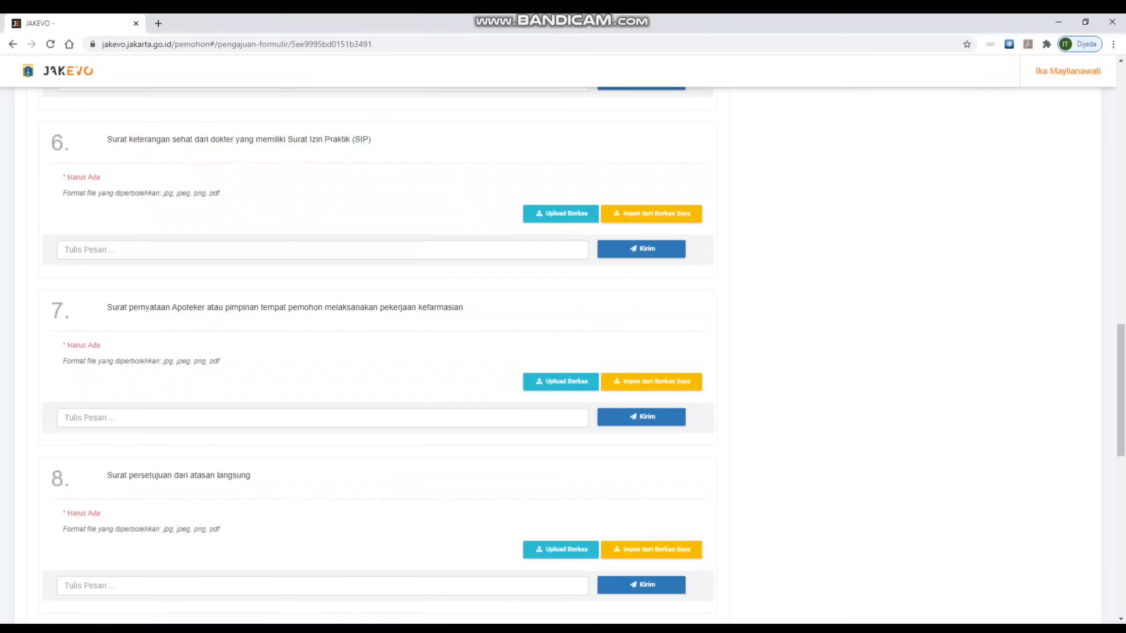
pyautogui.scroll(-5, 377, 355)
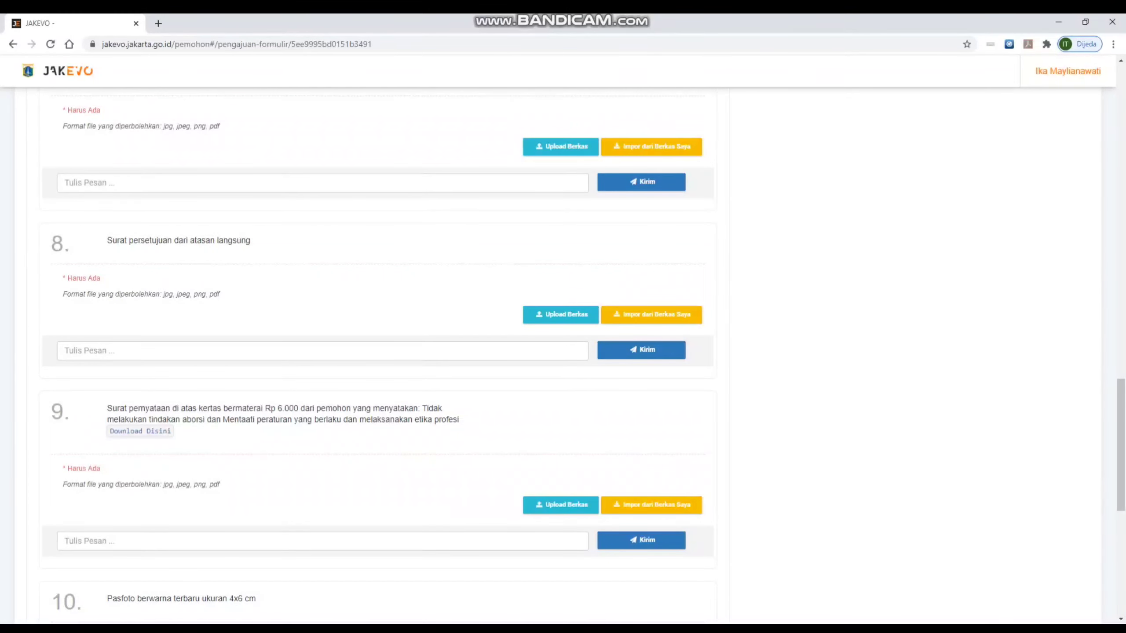
pyautogui.scroll(-3, 377, 355)
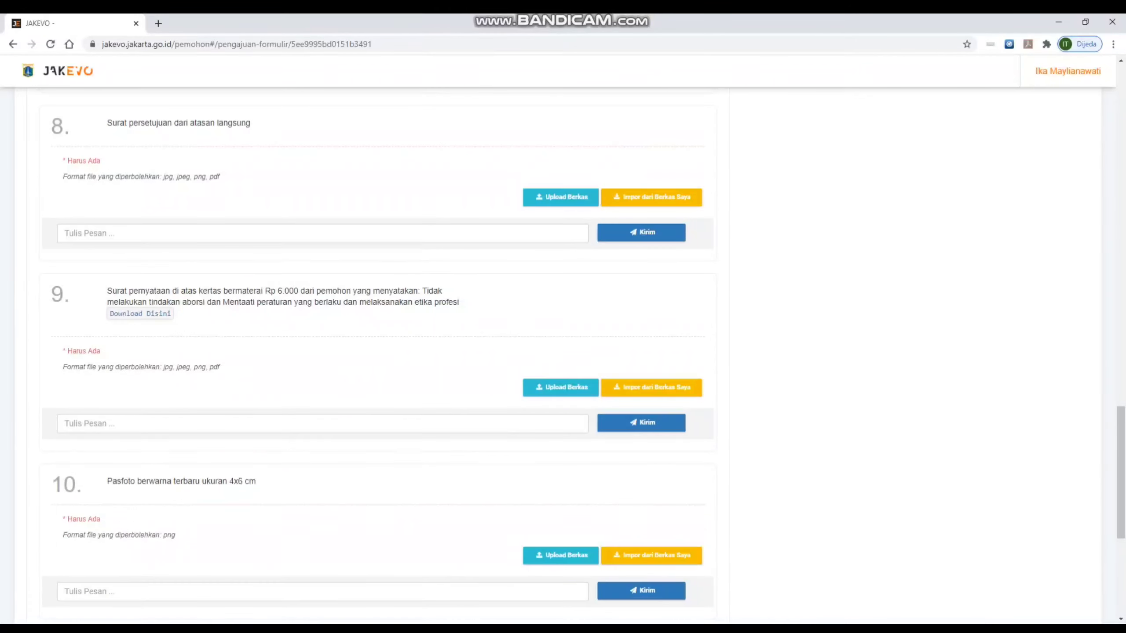
pyautogui.scroll(-3, 377, 355)
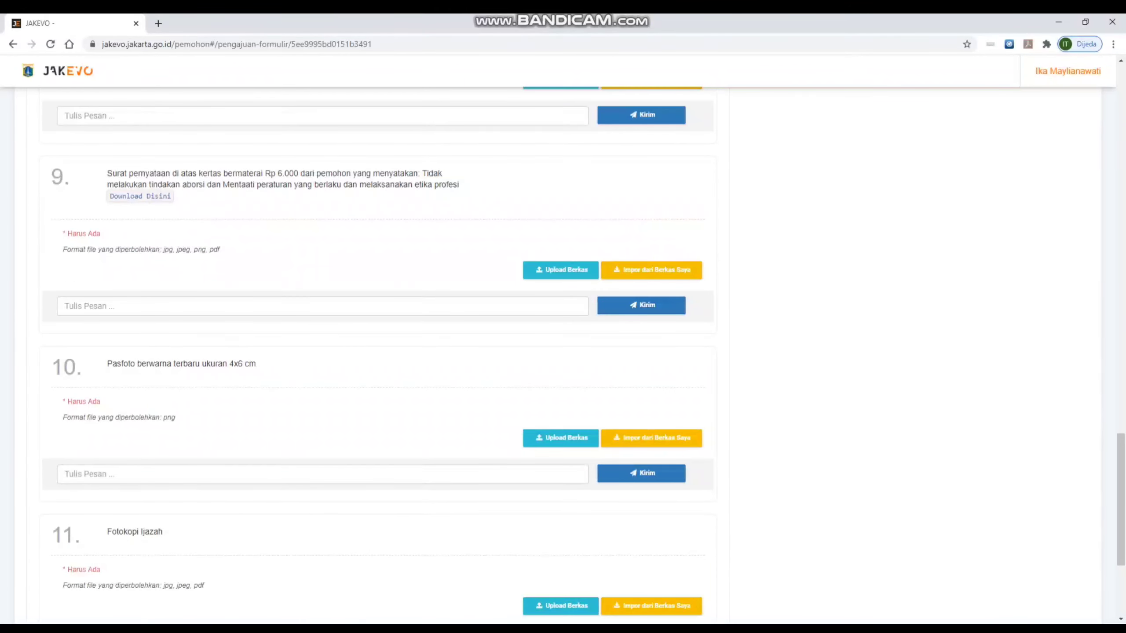
pyautogui.scroll(-5, 376, 355)
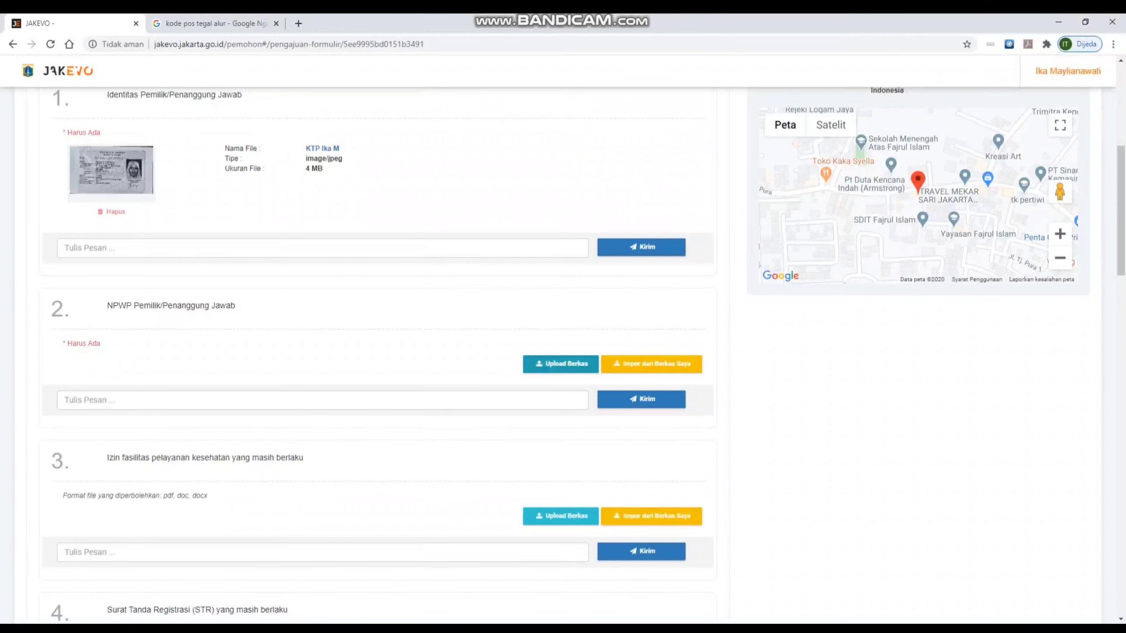
# - Try choosing a computer file for requirement 2, NPWP, and cancel the picker twice
pyautogui.click(561, 364)
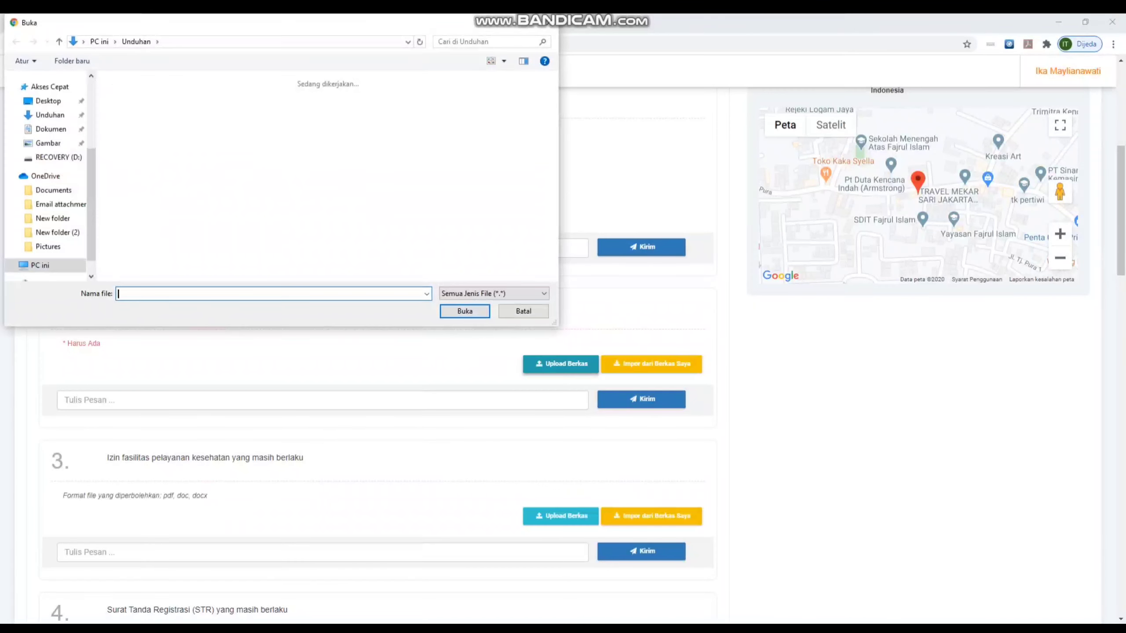
pyautogui.press('Escape')
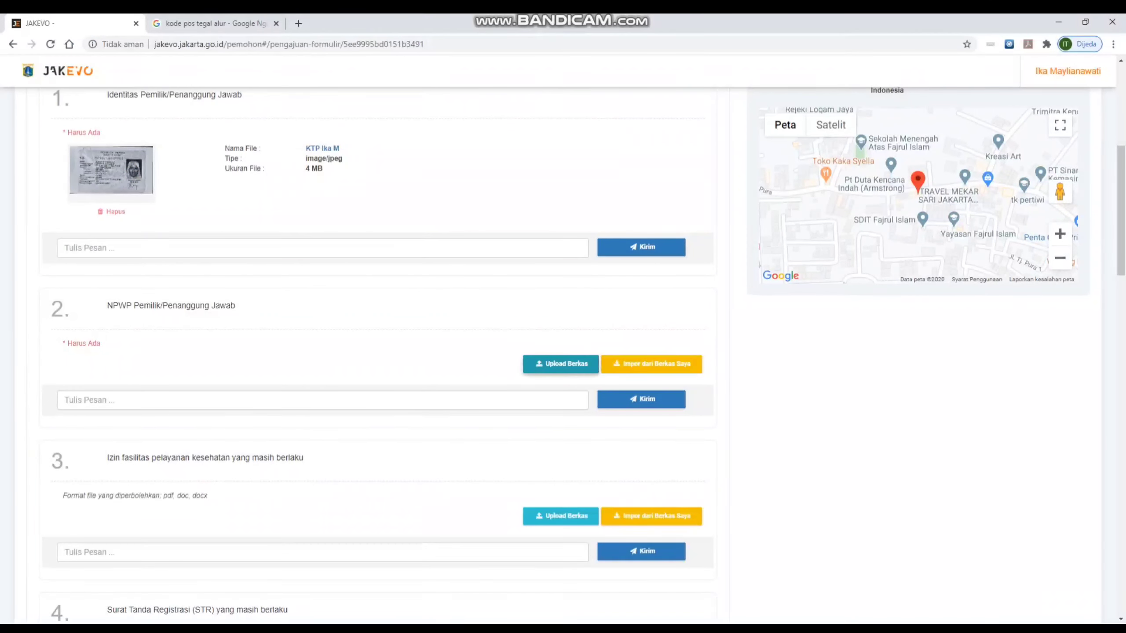
pyautogui.click(561, 363)
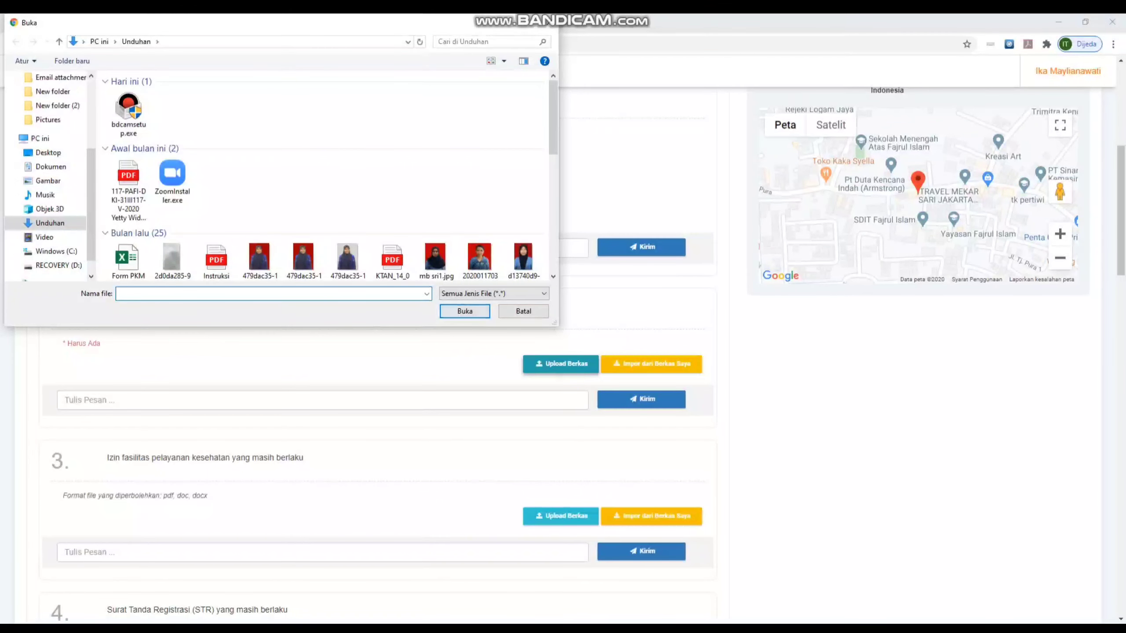
pyautogui.press('Escape')
# - Attach the saved NPWP jpg from Impor dari Berkas Saya to requirement 2
pyautogui.click(651, 363)
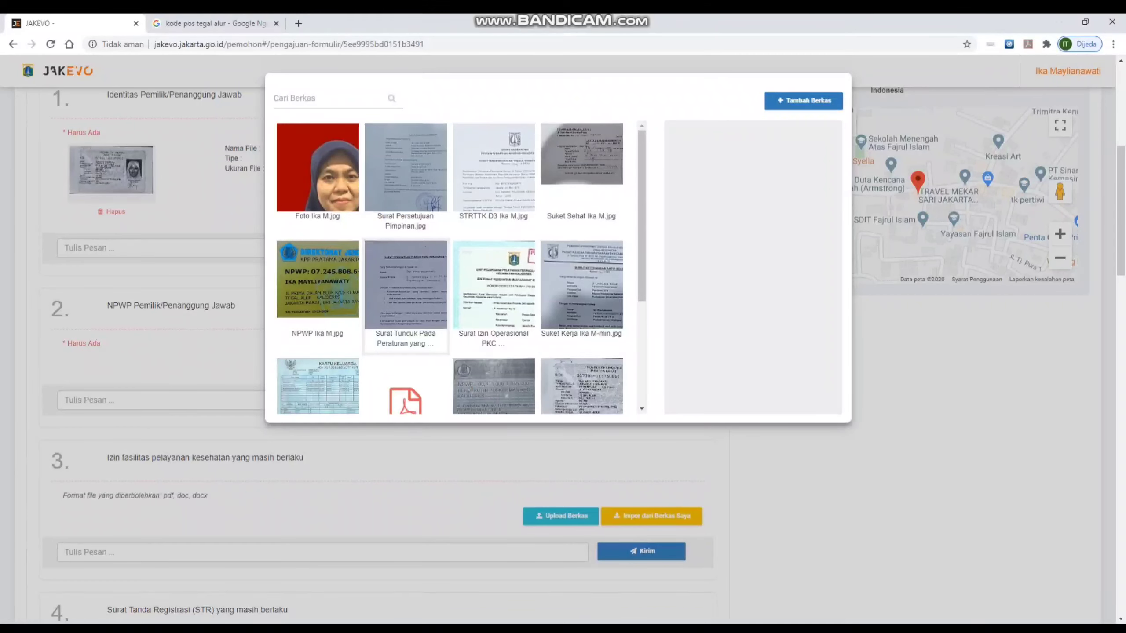
pyautogui.scroll(-4, 406, 274)
pyautogui.scroll(4, 406, 266)
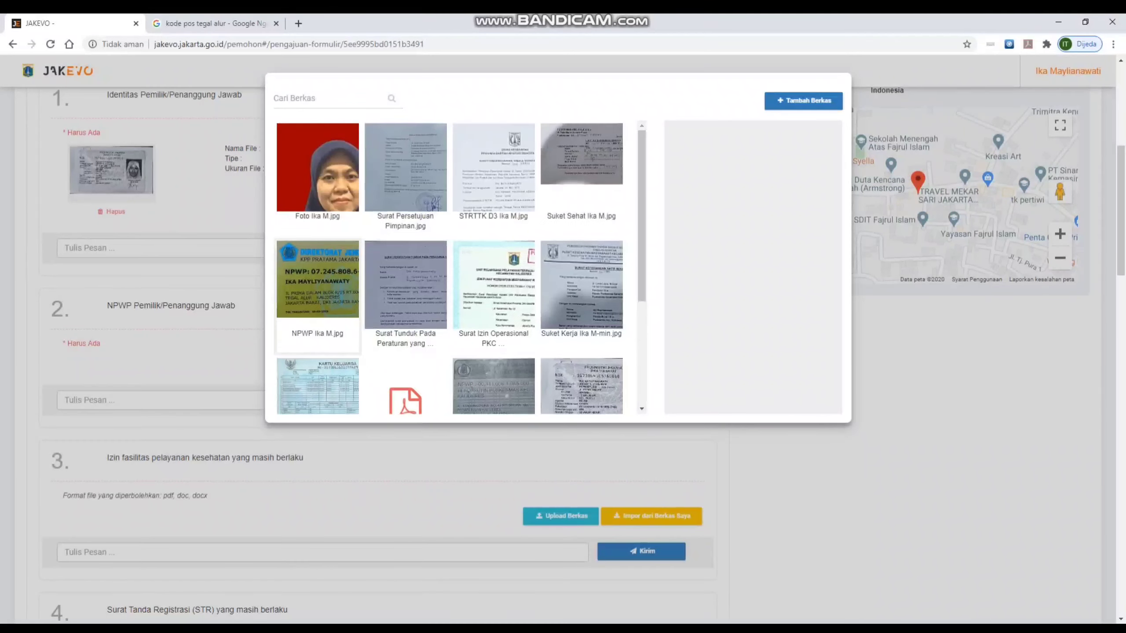
pyautogui.click(317, 284)
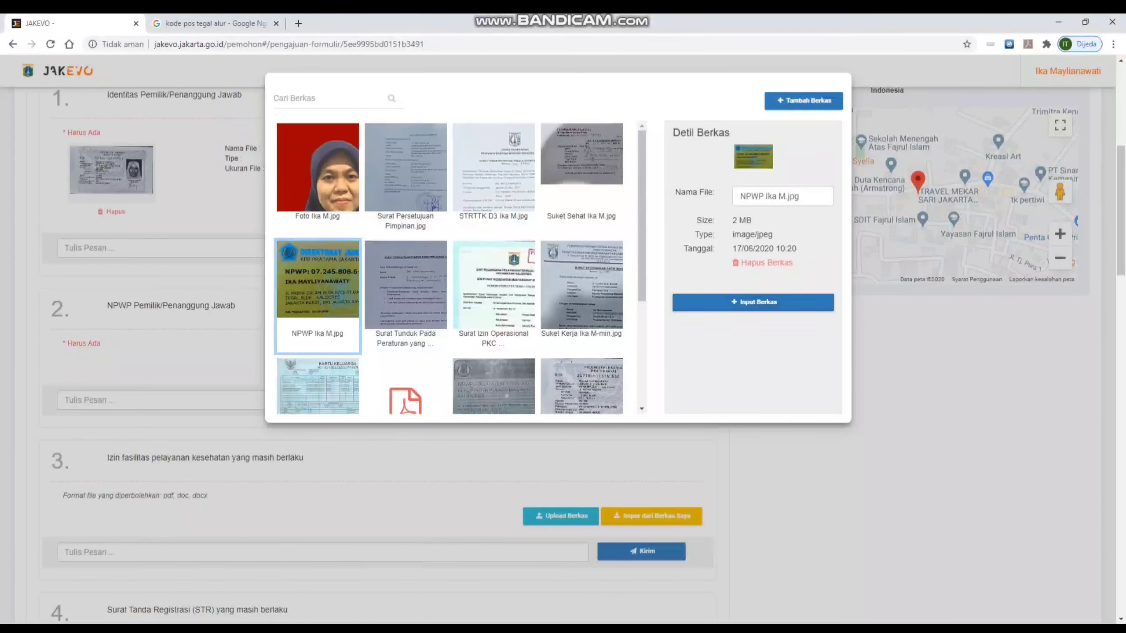
pyautogui.click(752, 302)
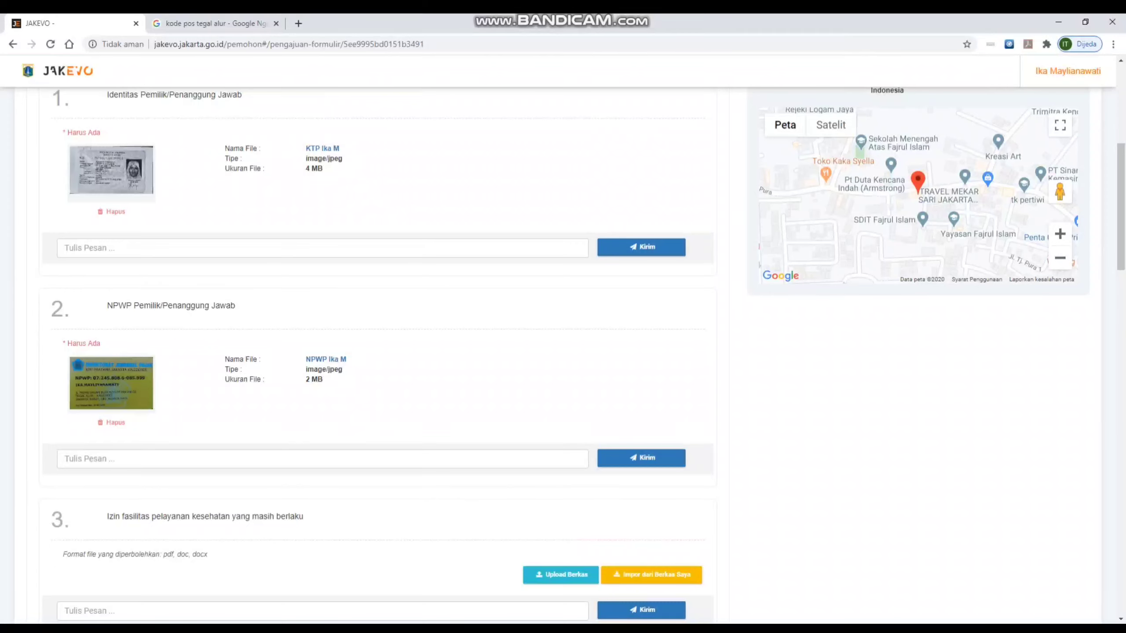
pyautogui.scroll(-3, 377, 355)
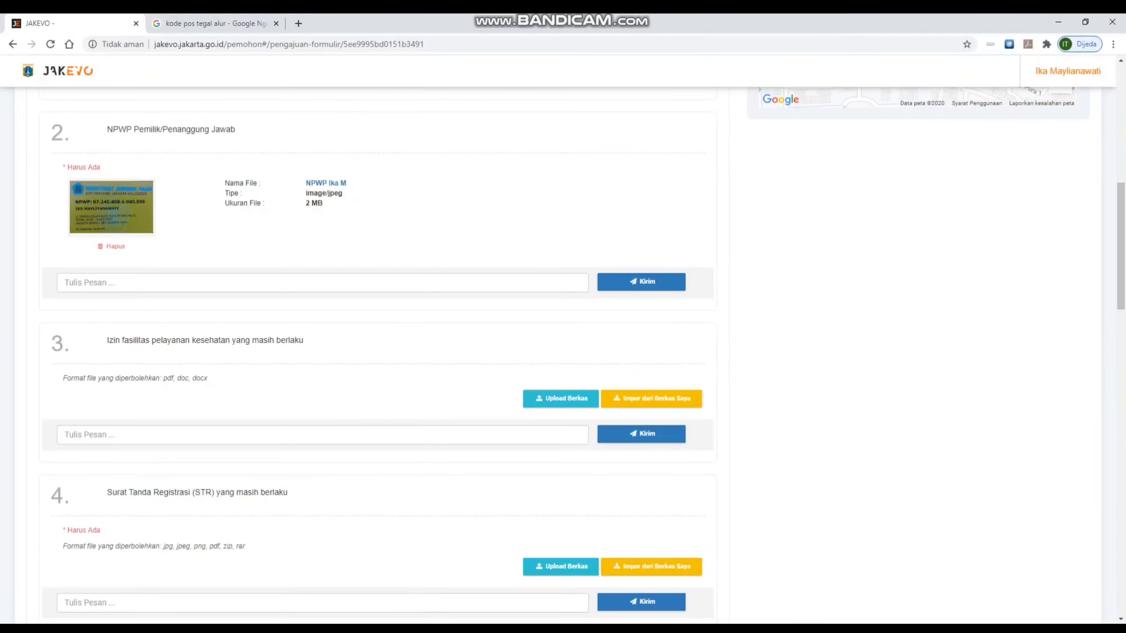
pyautogui.scroll(-15, 377, 355)
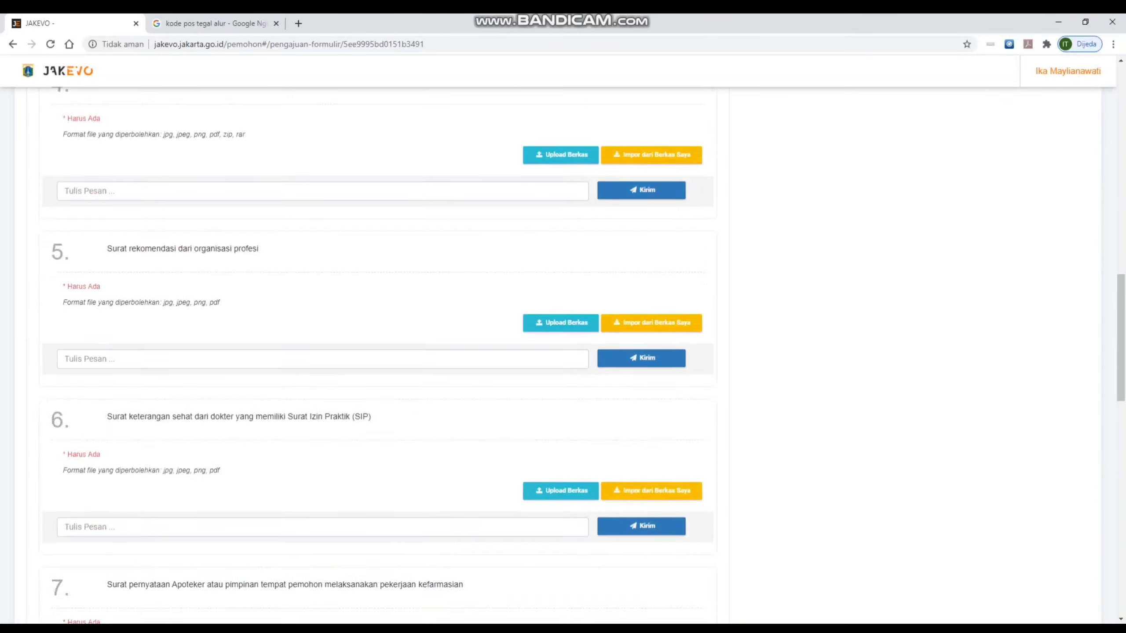
pyautogui.scroll(-10, 377, 355)
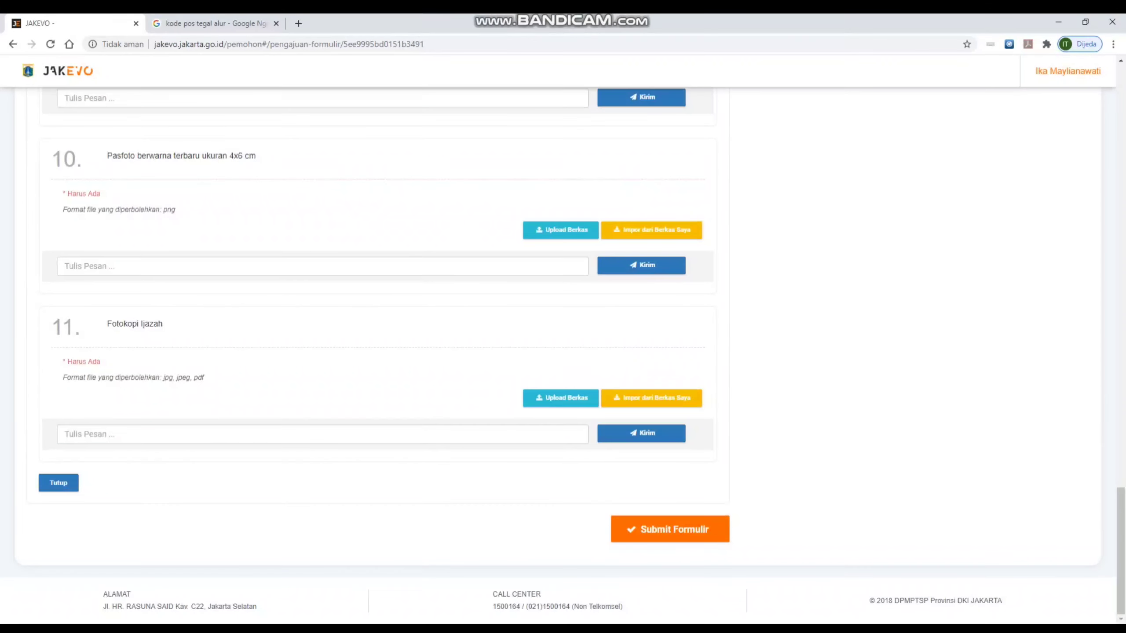
# - Submit the completed requirements form with Submit Formulir and review the resulting page
pyautogui.click(669, 529)
pyautogui.scroll(8, 377, 355)
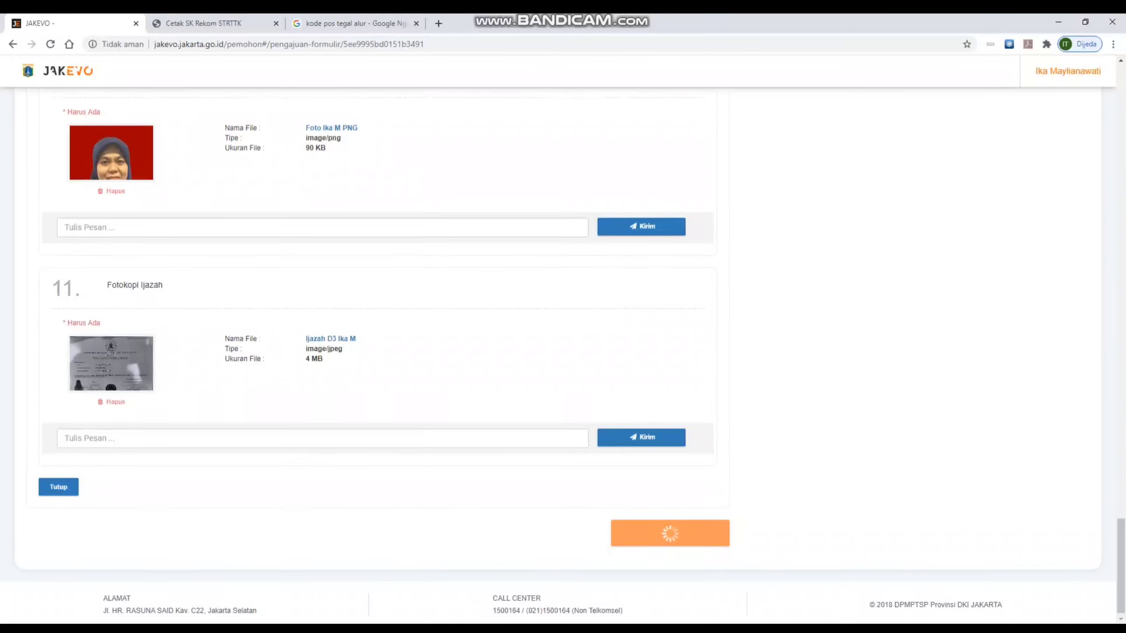
pyautogui.scroll(12, 377, 355)
pyautogui.scroll(-20, 377, 355)
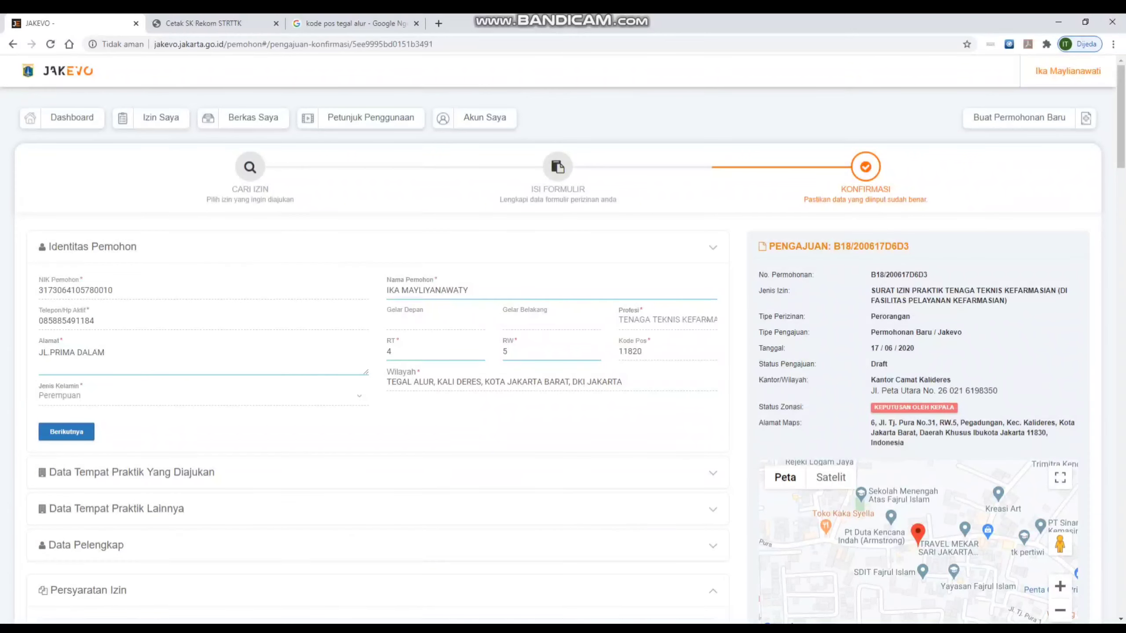
pyautogui.scroll(-20, 563, 346)
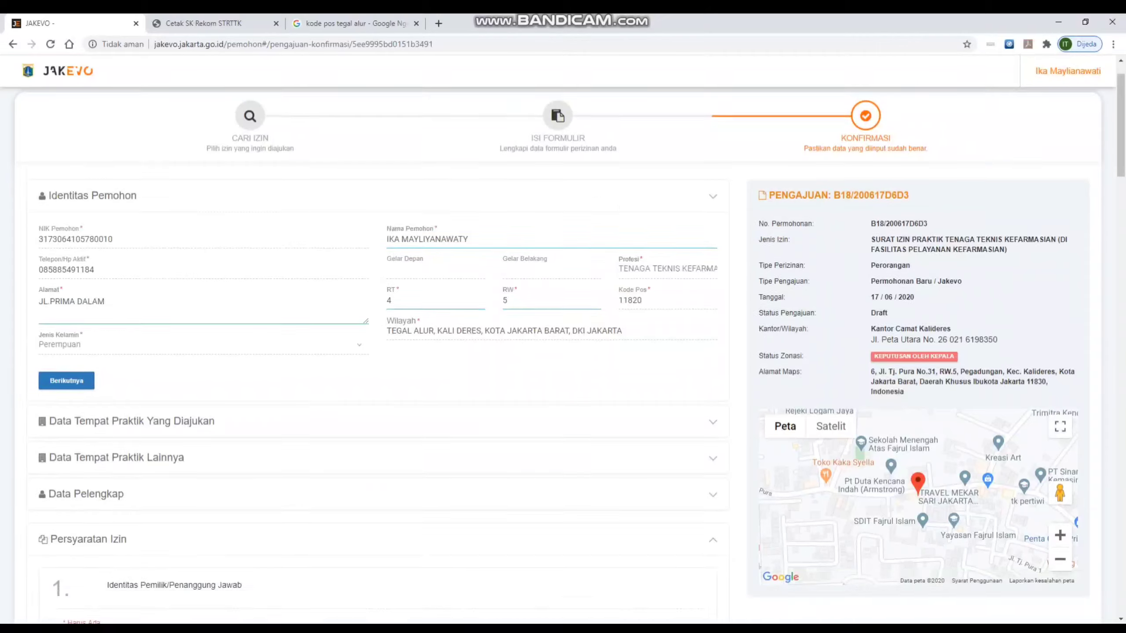
pyautogui.scroll(-3, 563, 346)
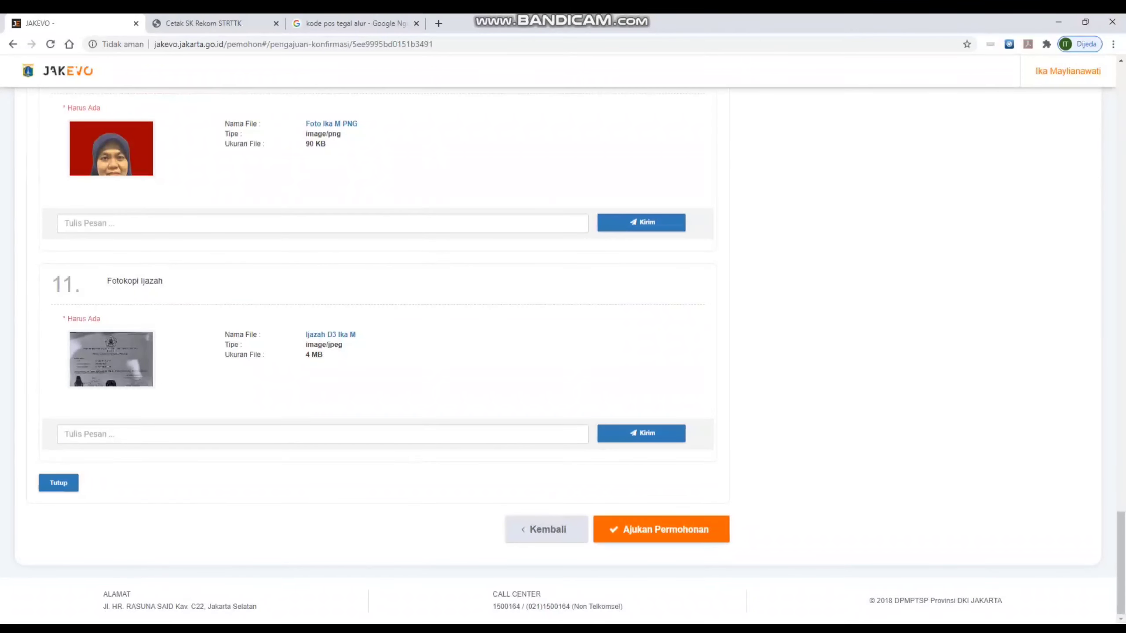
# - Submit the permit application, accepting 'Saya setuju dan buat perizinan'
pyautogui.click(661, 529)
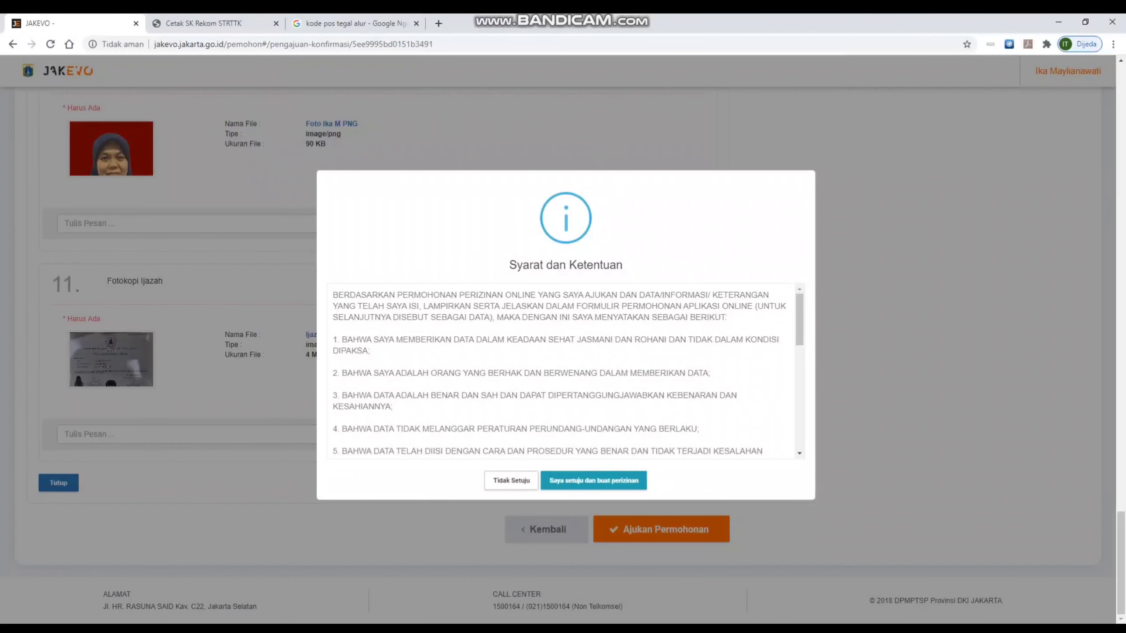
pyautogui.scroll(-10, 563, 372)
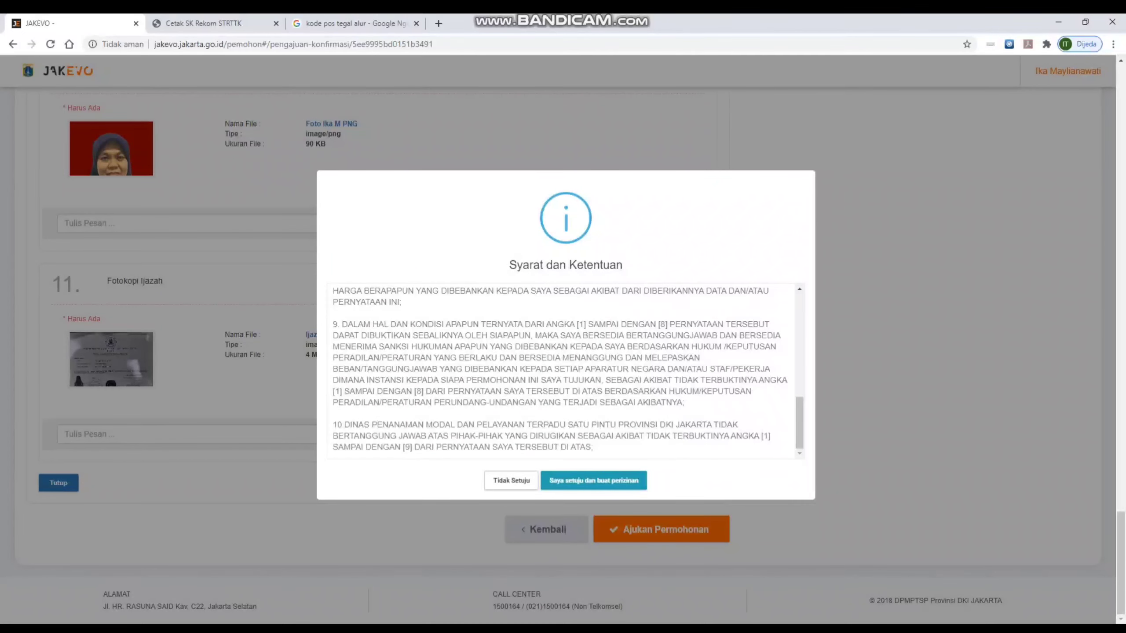
pyautogui.click(594, 480)
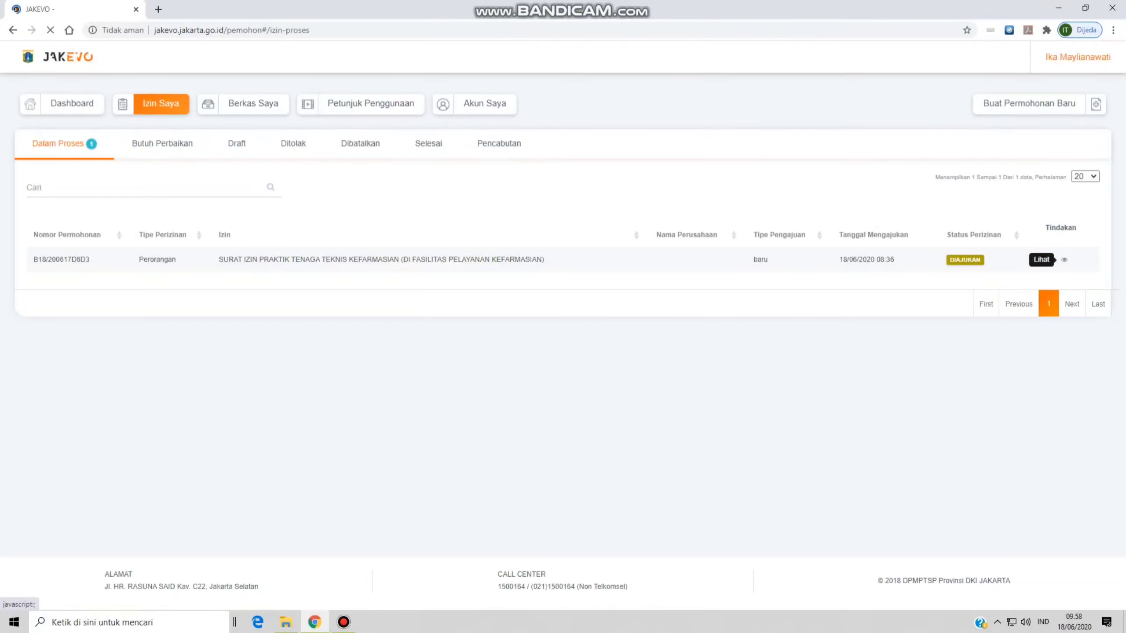
# - Check the application timeline, now at Tim Teknis Administrasi, then go back to Dashboard
pyautogui.click(1065, 260)
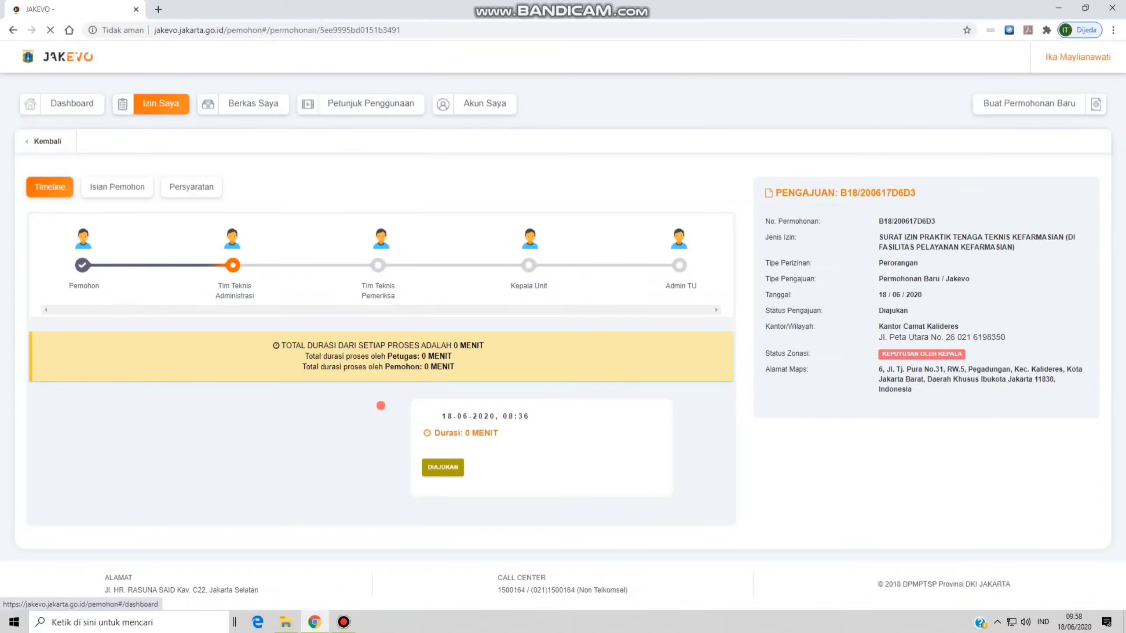
pyautogui.click(72, 104)
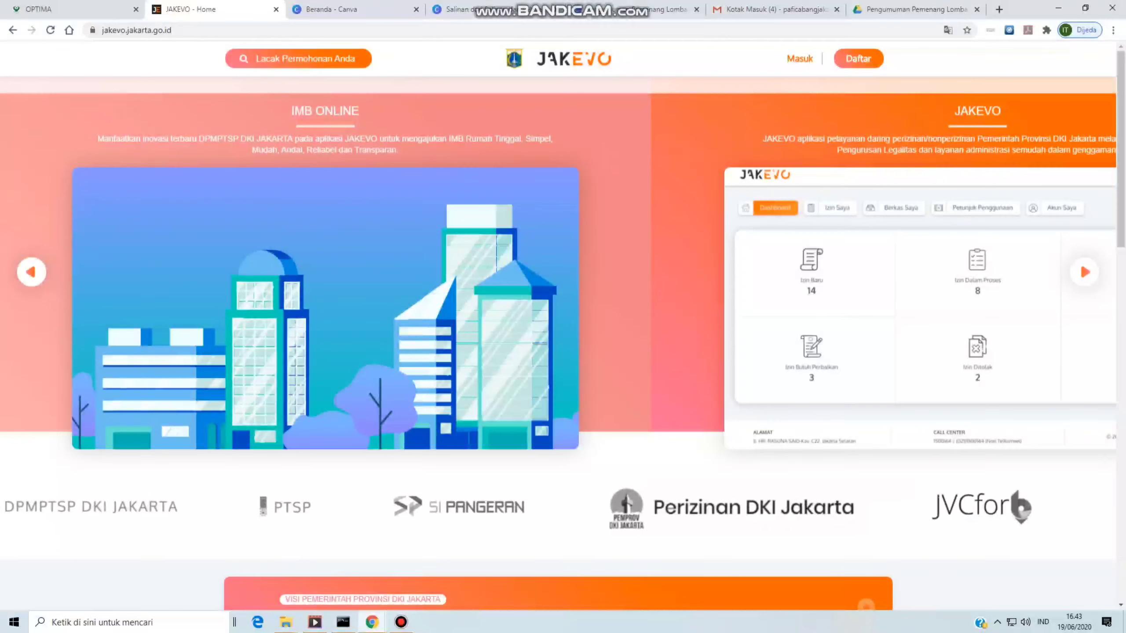
# - Sign back in to JAKEVO with the applicant's account e-mail and password
pyautogui.click(799, 58)
pyautogui.click(793, 231)
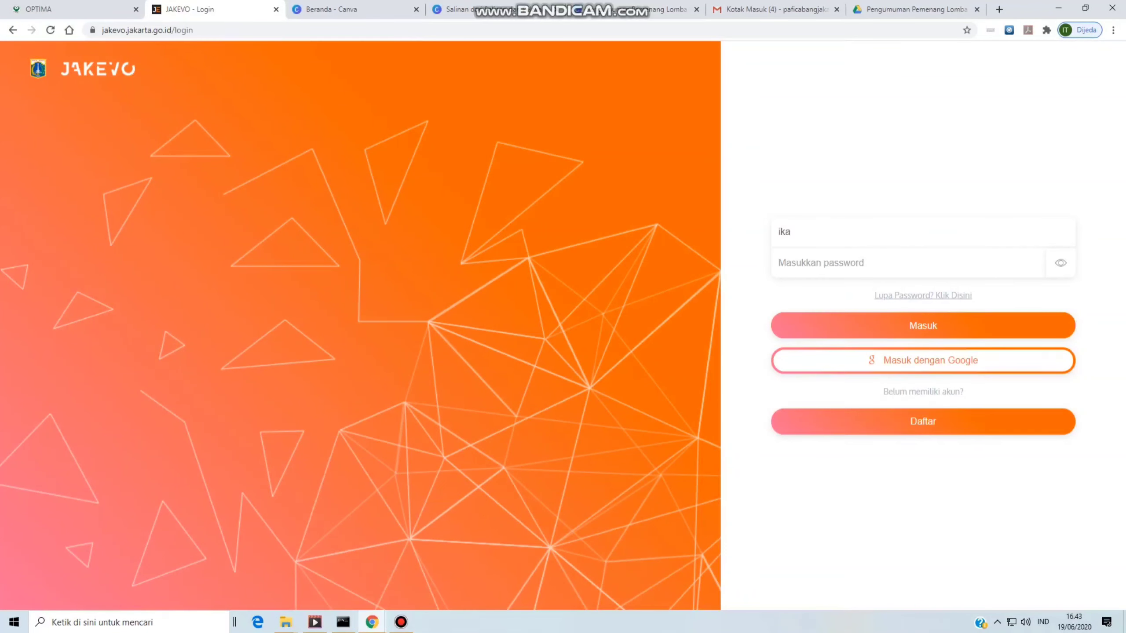
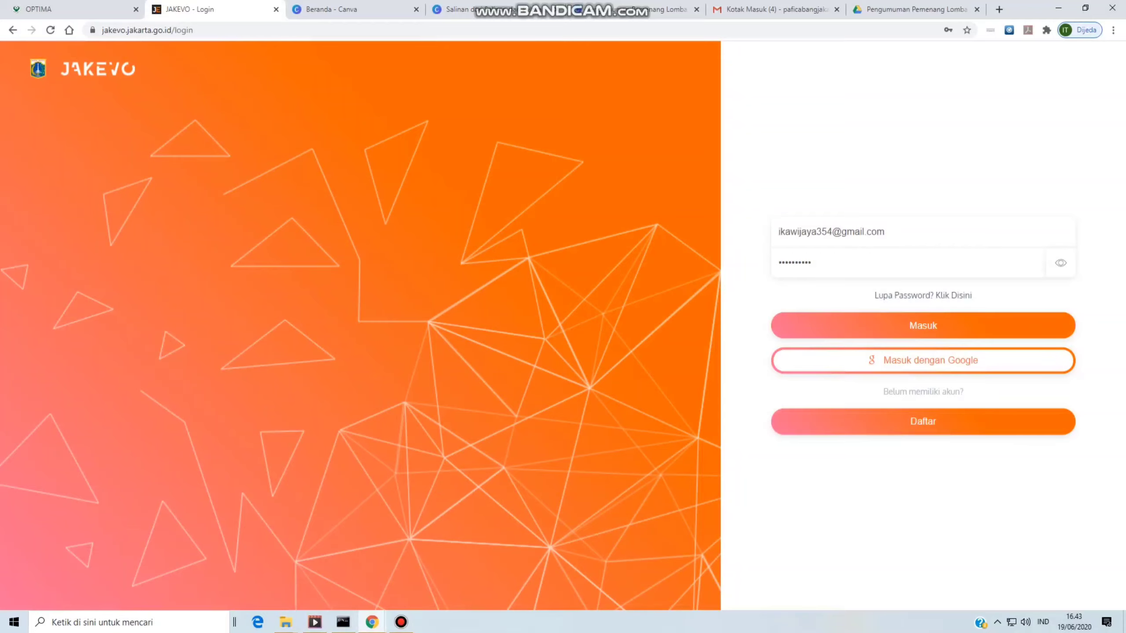
pyautogui.press('Return')
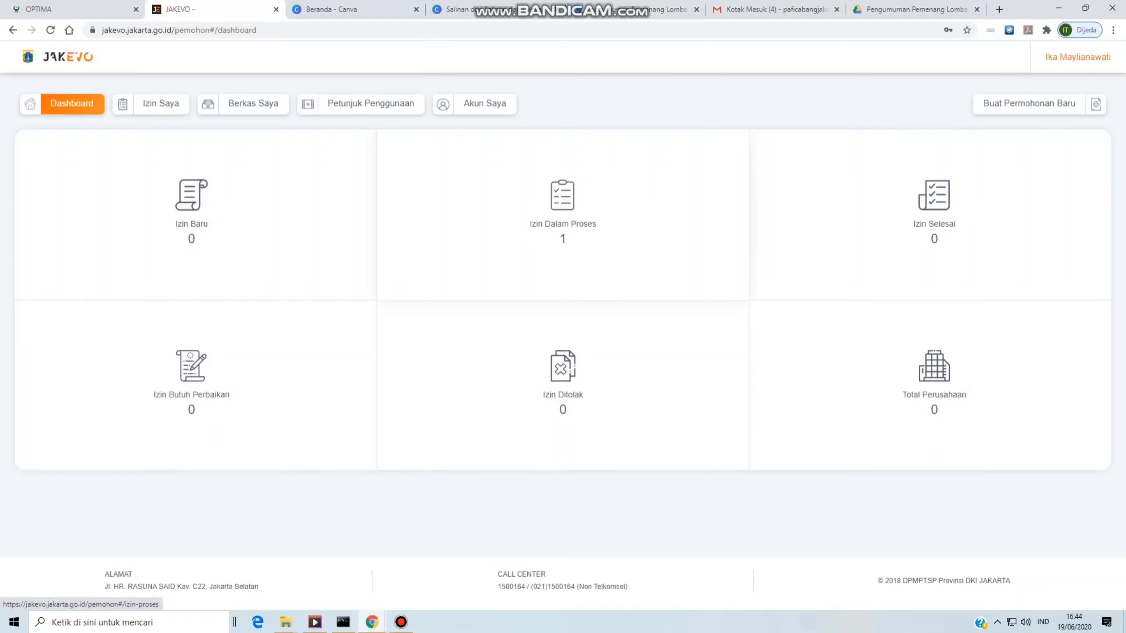
# - Open Izin Dalam Proses and view the application's details, now at Jemput Berkas STR
pyautogui.click(562, 209)
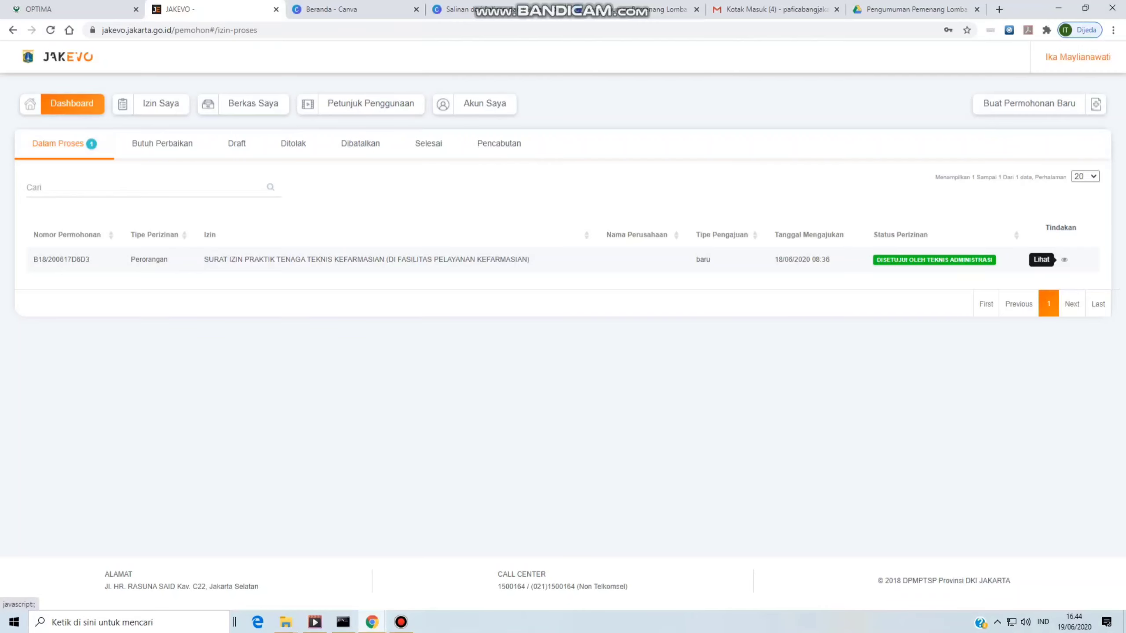
pyautogui.click(1064, 259)
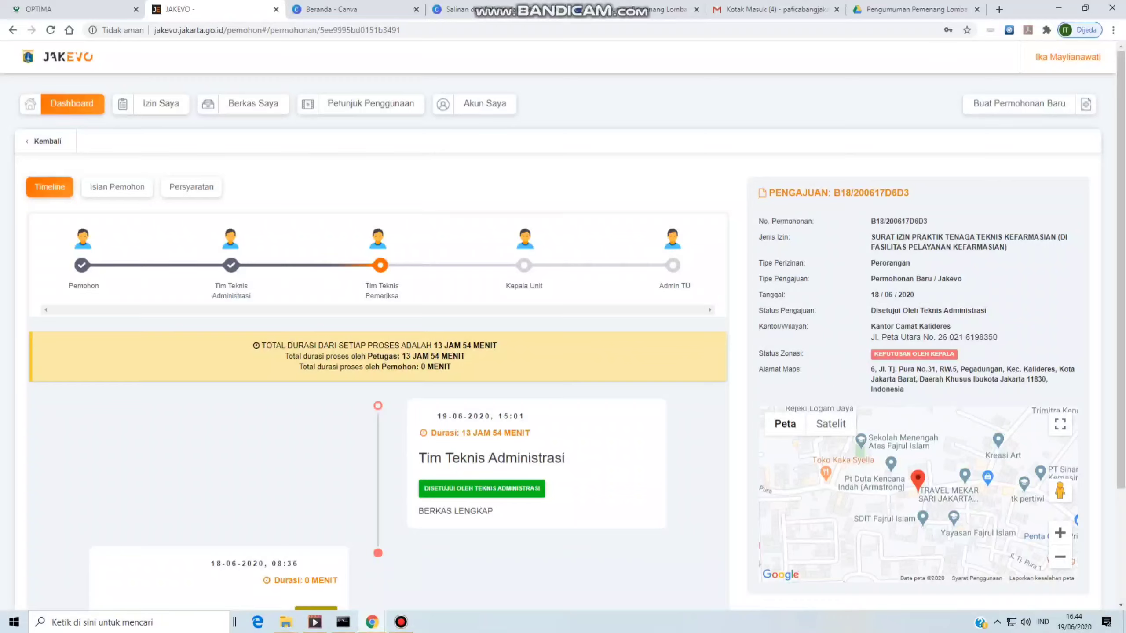
pyautogui.scroll(-3, 563, 331)
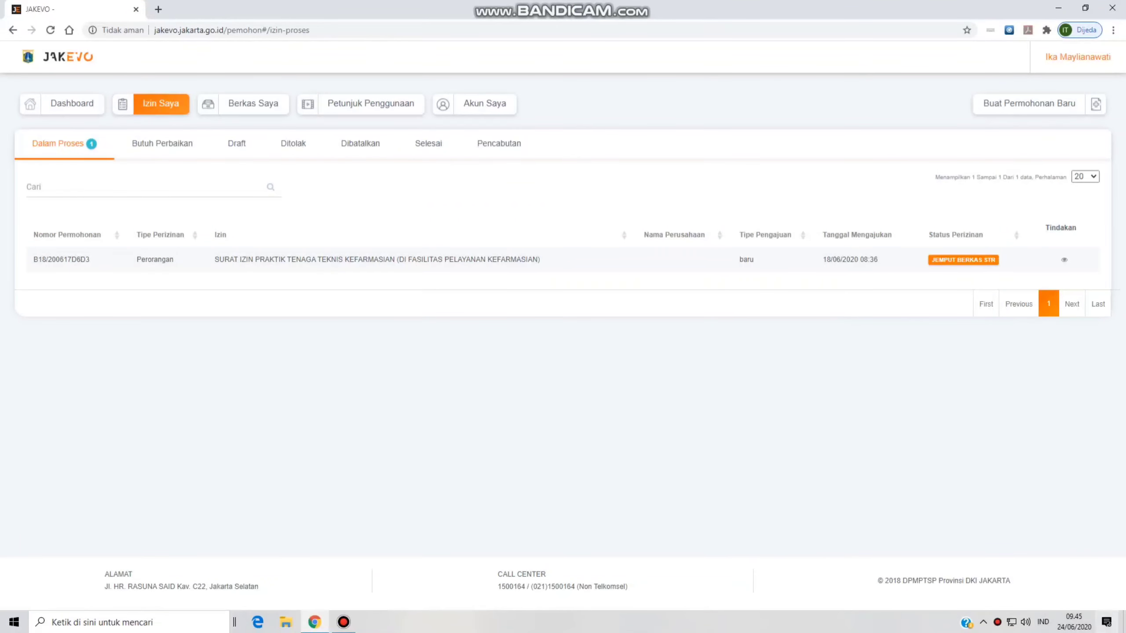
pyautogui.moveTo(1074, 621)
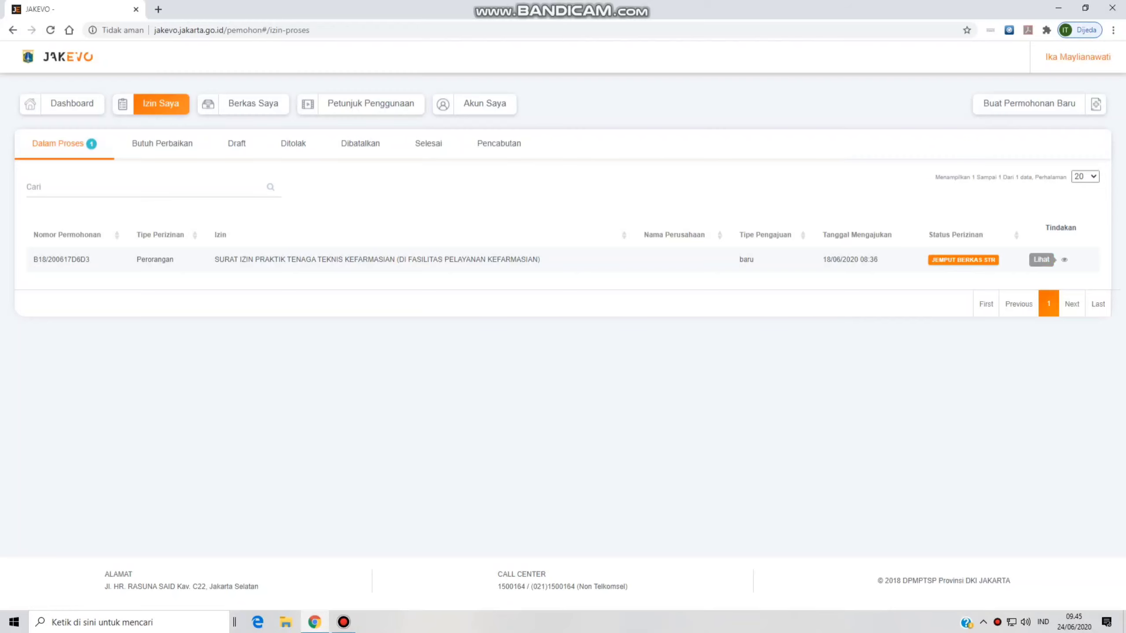
pyautogui.click(1064, 260)
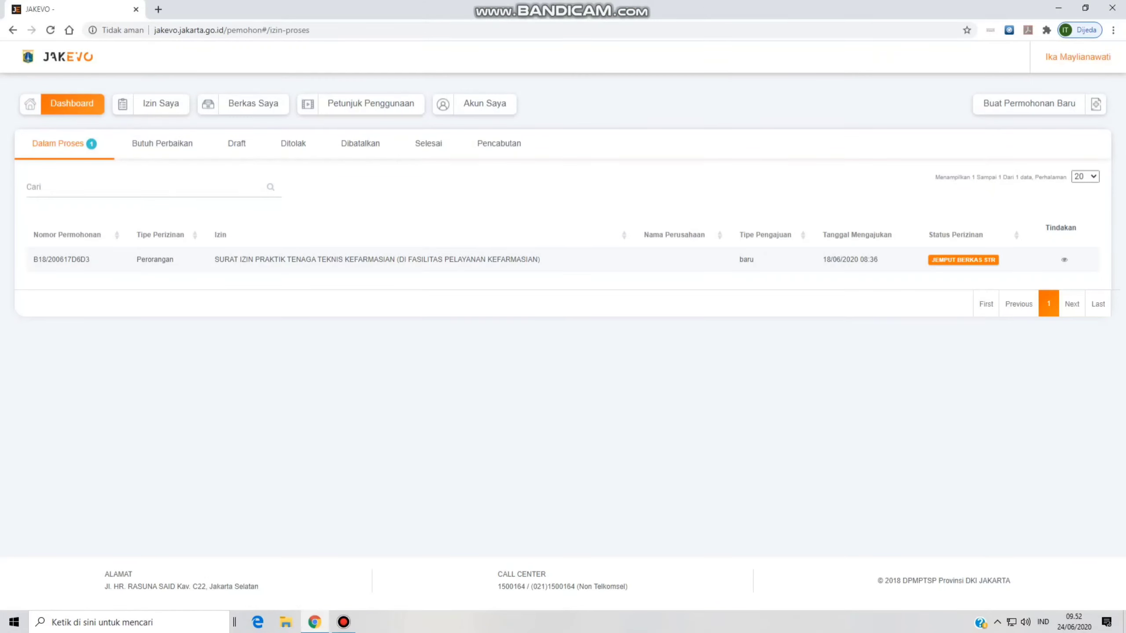
pyautogui.click(1065, 260)
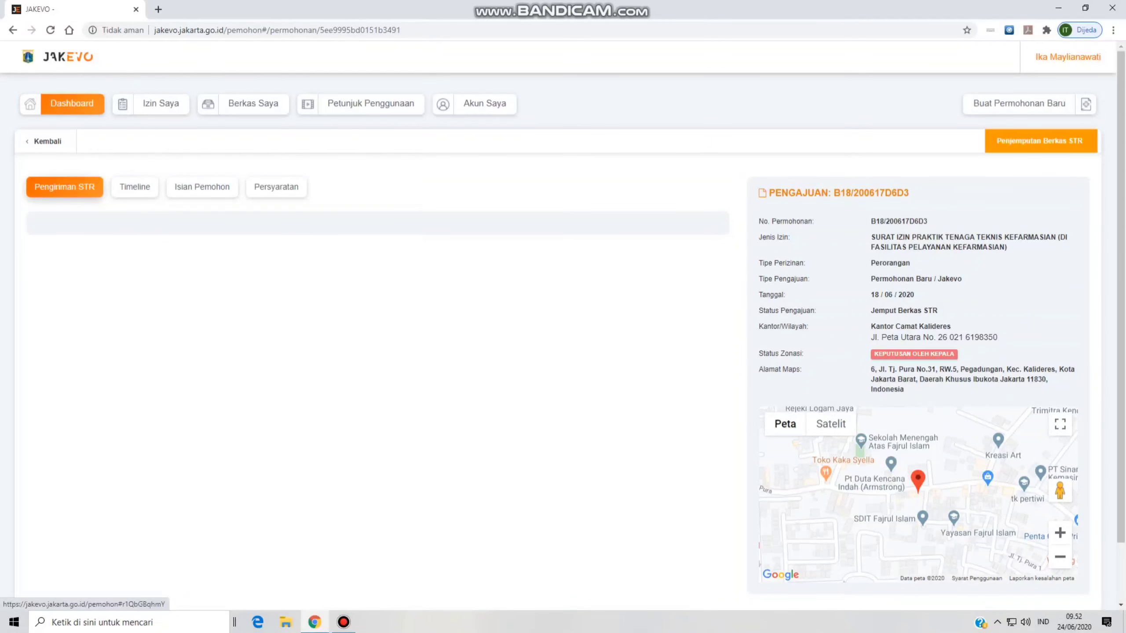
# - Check the STR pickup details and expand the document pickup location section
pyautogui.click(134, 187)
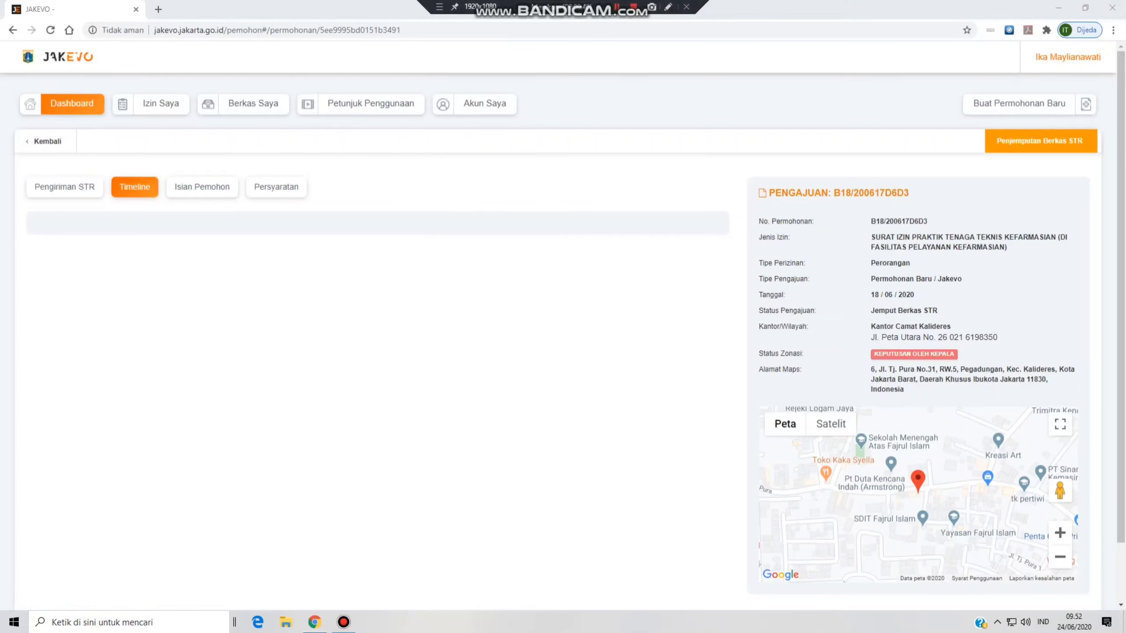
pyautogui.click(64, 187)
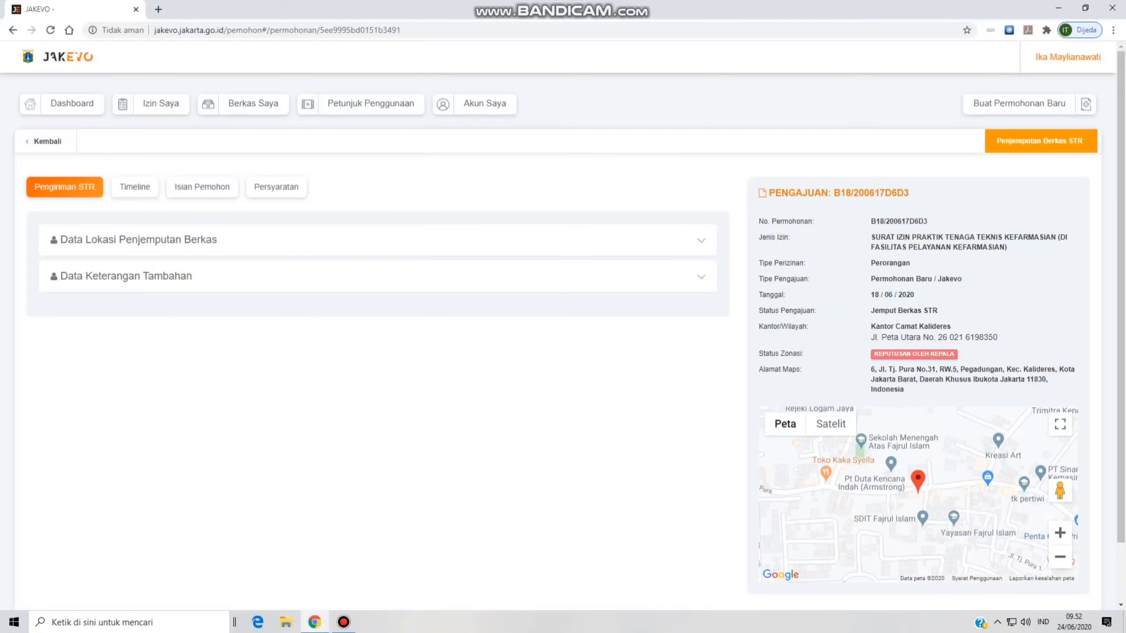
pyautogui.click(700, 240)
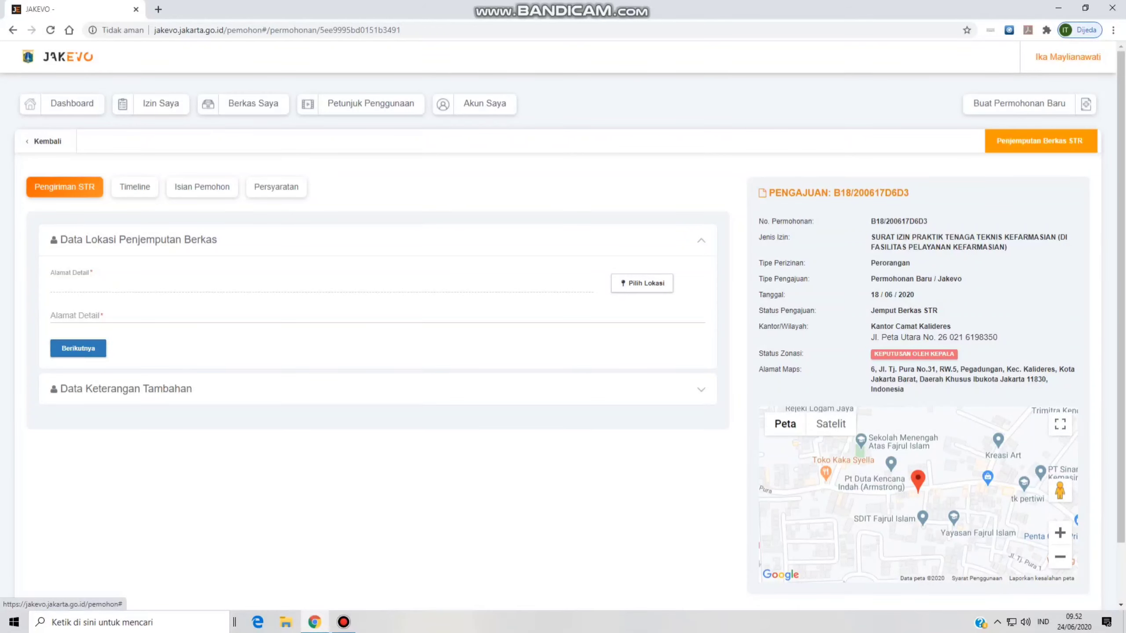
# - Return to the progress timeline and expand the Data Keterangan Tambahan section
pyautogui.click(135, 187)
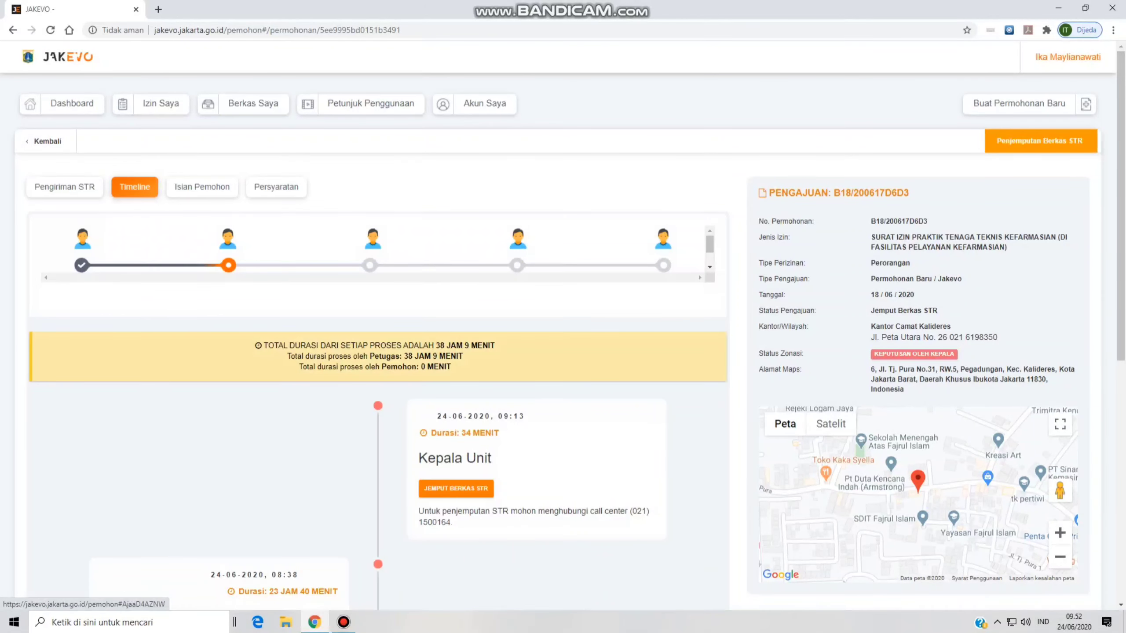
pyautogui.scroll(-2, 377, 355)
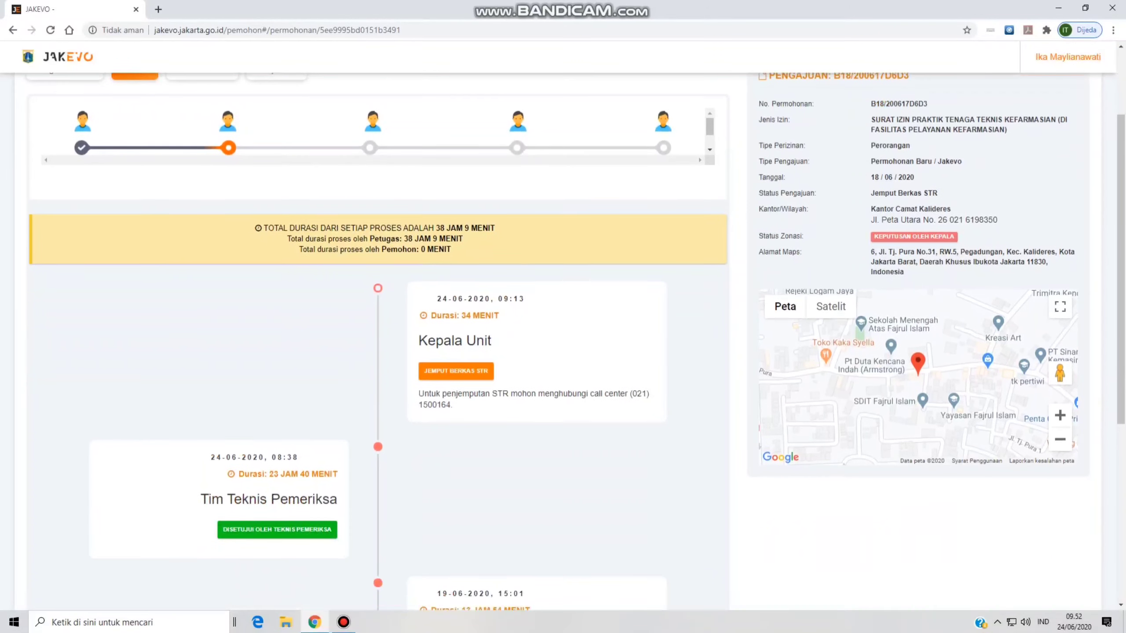
pyautogui.scroll(-5, 377, 355)
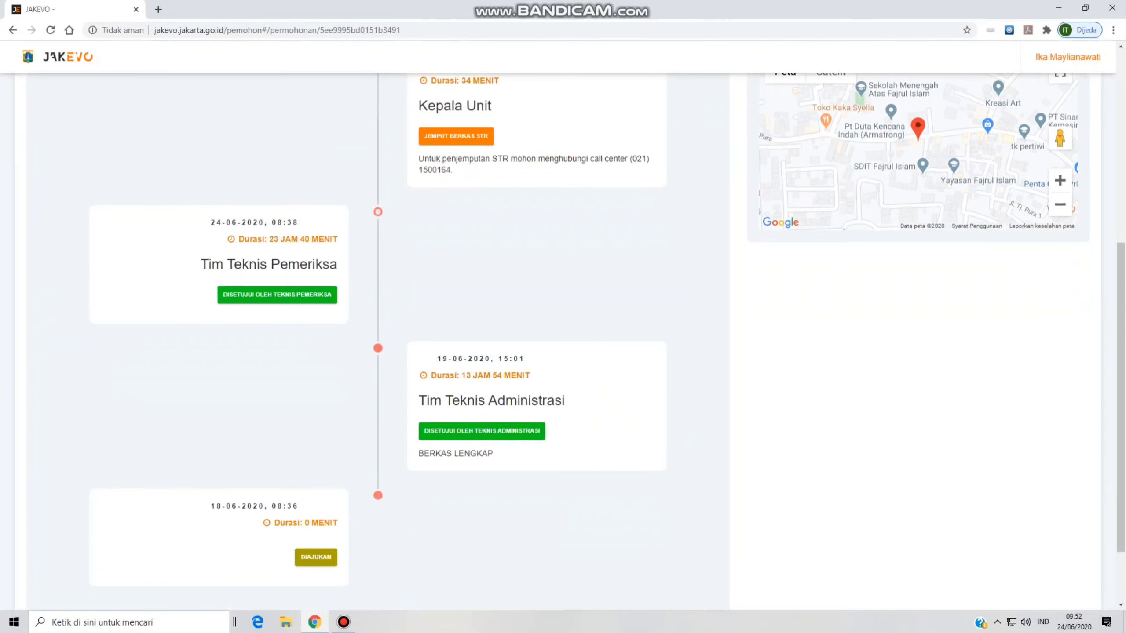
pyautogui.scroll(-2, 377, 355)
pyautogui.scroll(8, 377, 355)
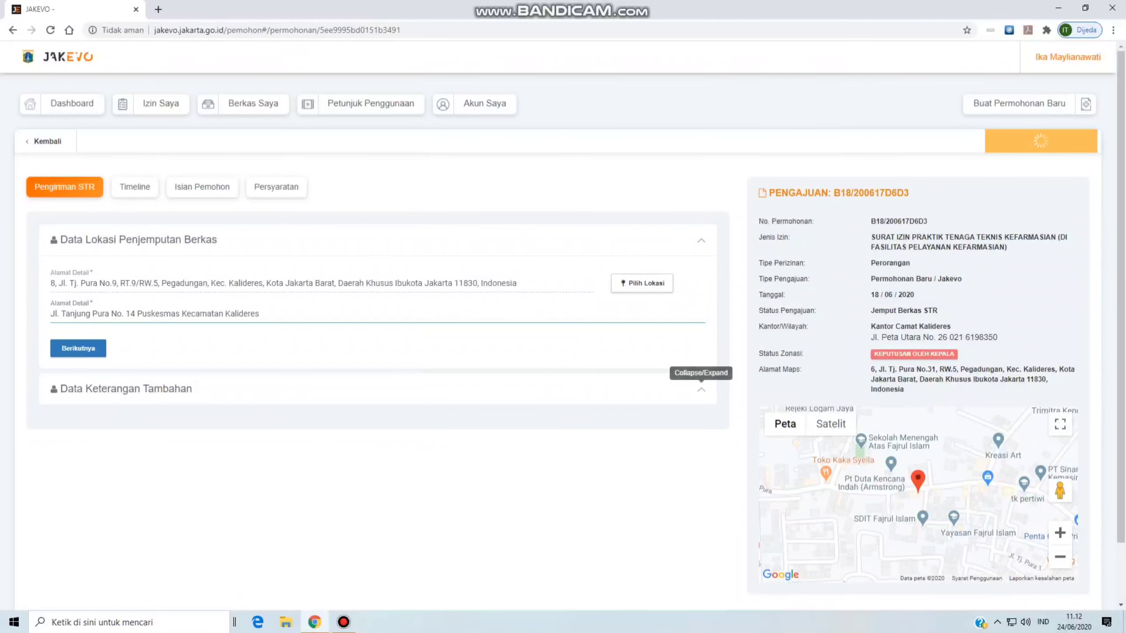
pyautogui.click(701, 389)
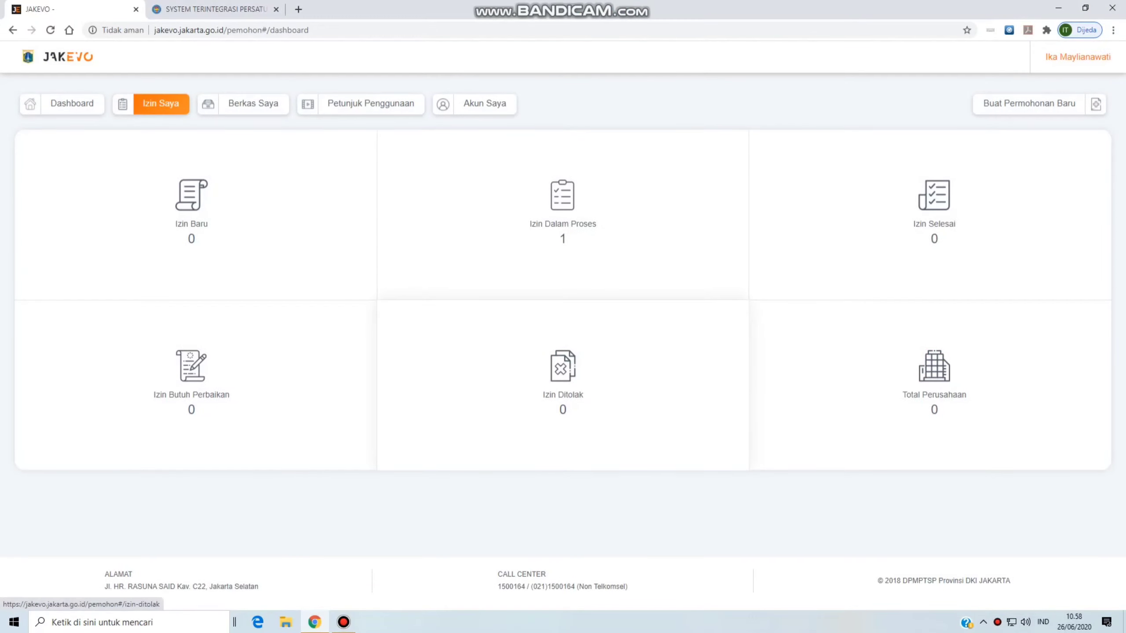
# - Reopen the in-process application's details and scroll through its timeline to confirm completion
pyautogui.click(563, 213)
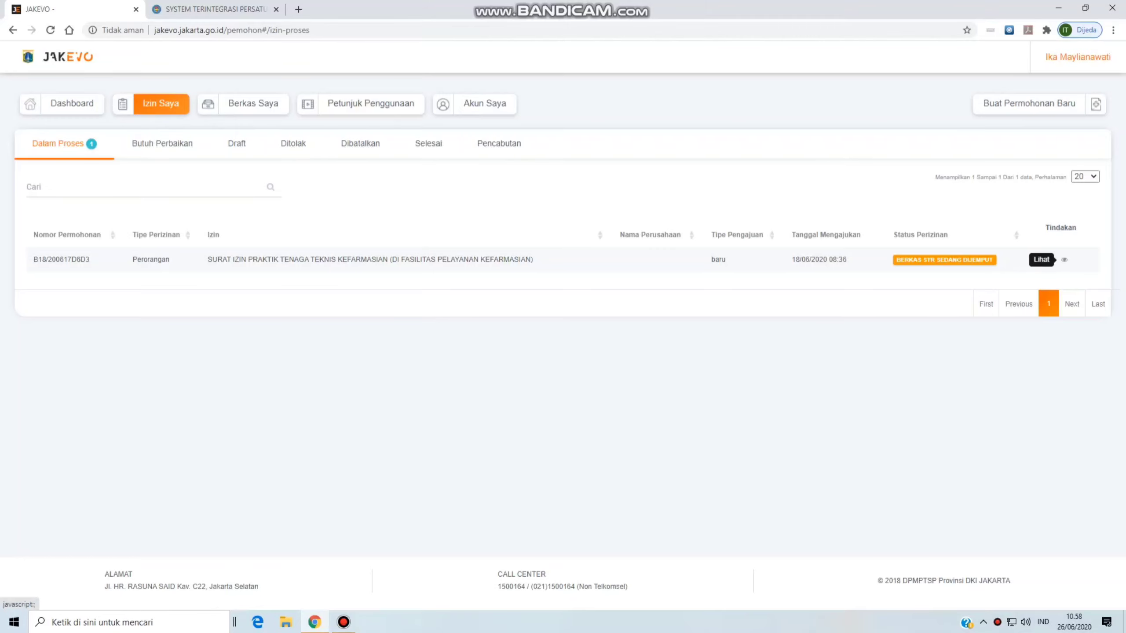
pyautogui.click(1064, 259)
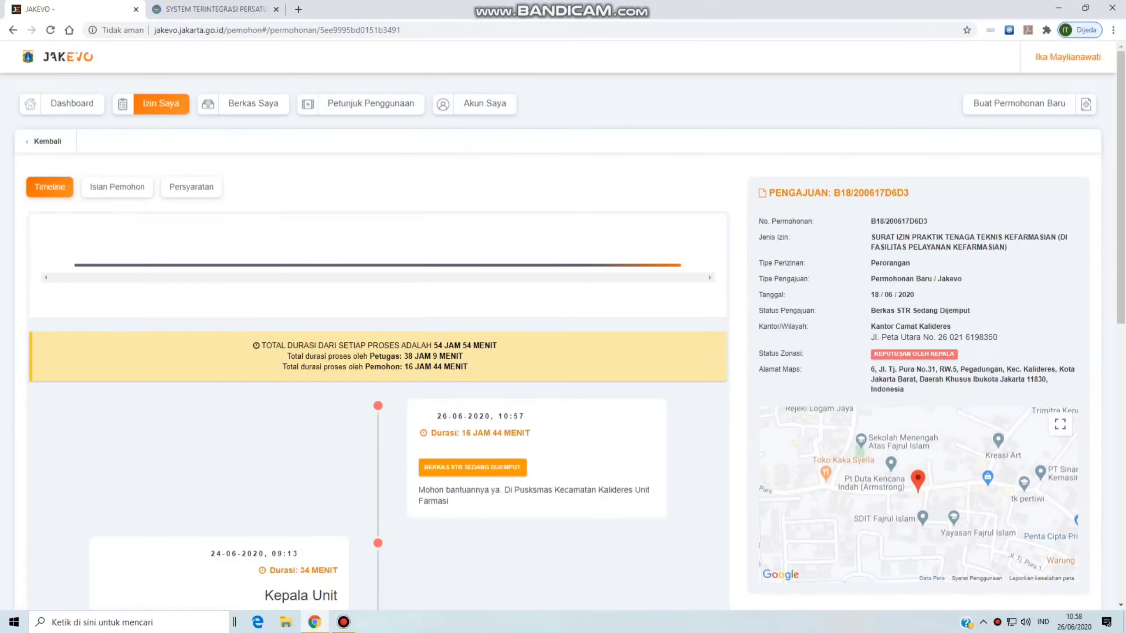
pyautogui.scroll(-5, 563, 342)
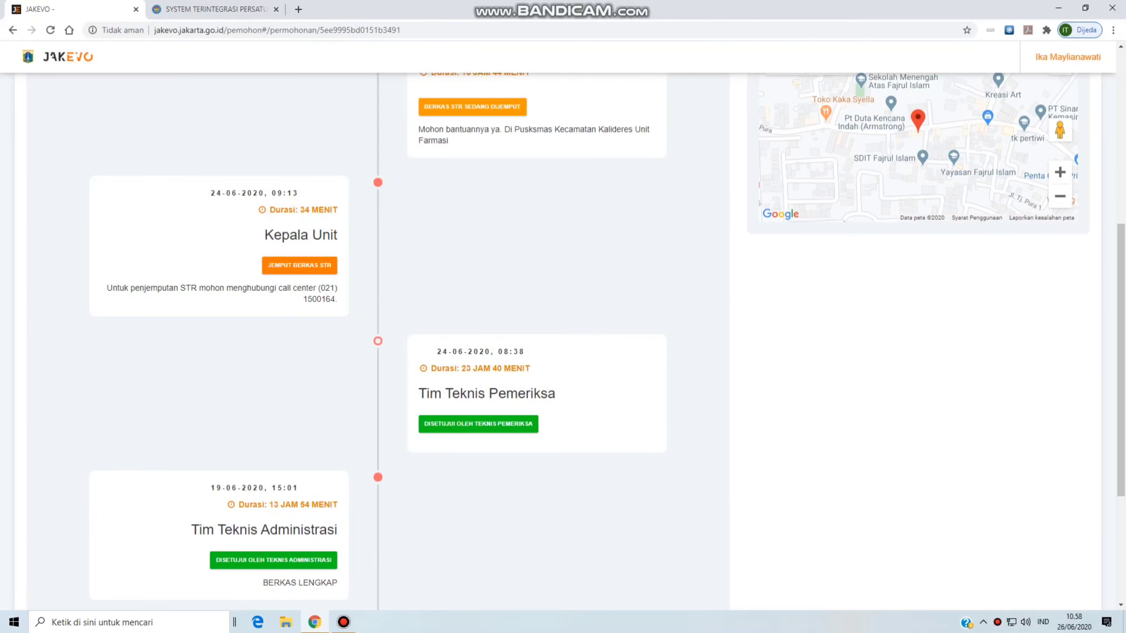
pyautogui.scroll(-4, 563, 341)
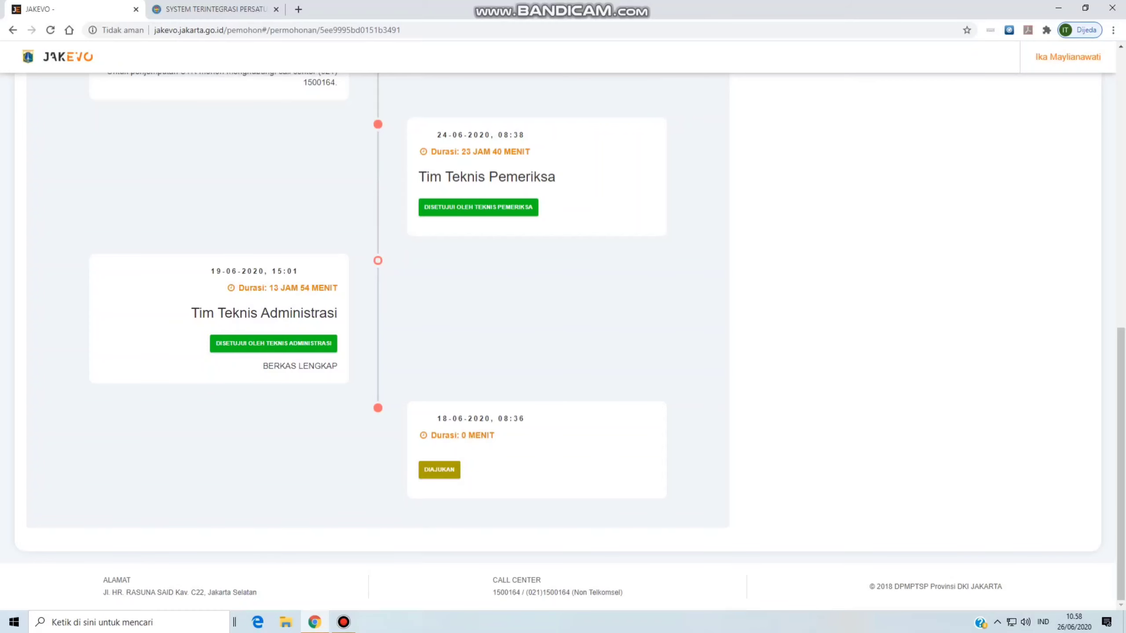
pyautogui.scroll(10, 563, 341)
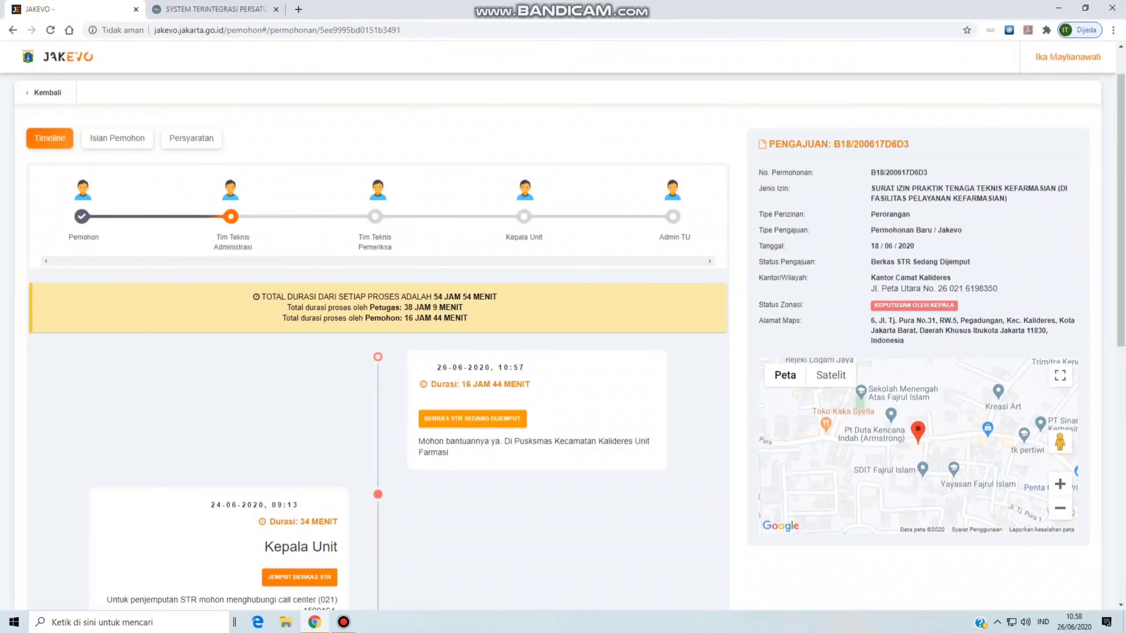
pyautogui.scroll(1, 563, 341)
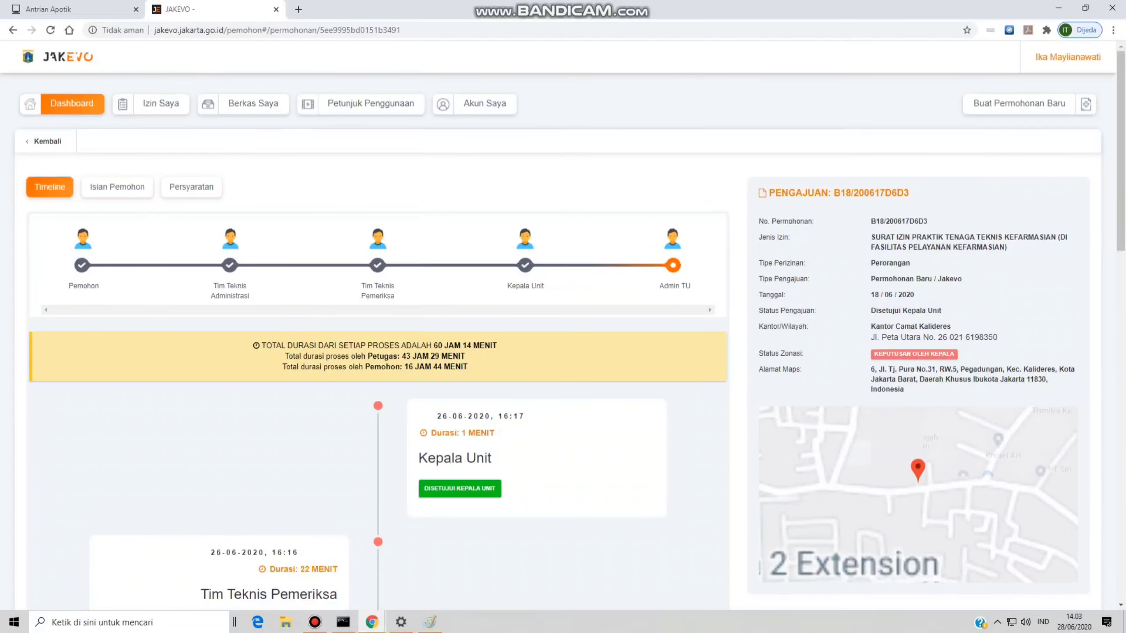
pyautogui.scroll(-8, 377, 341)
pyautogui.scroll(6, 378, 341)
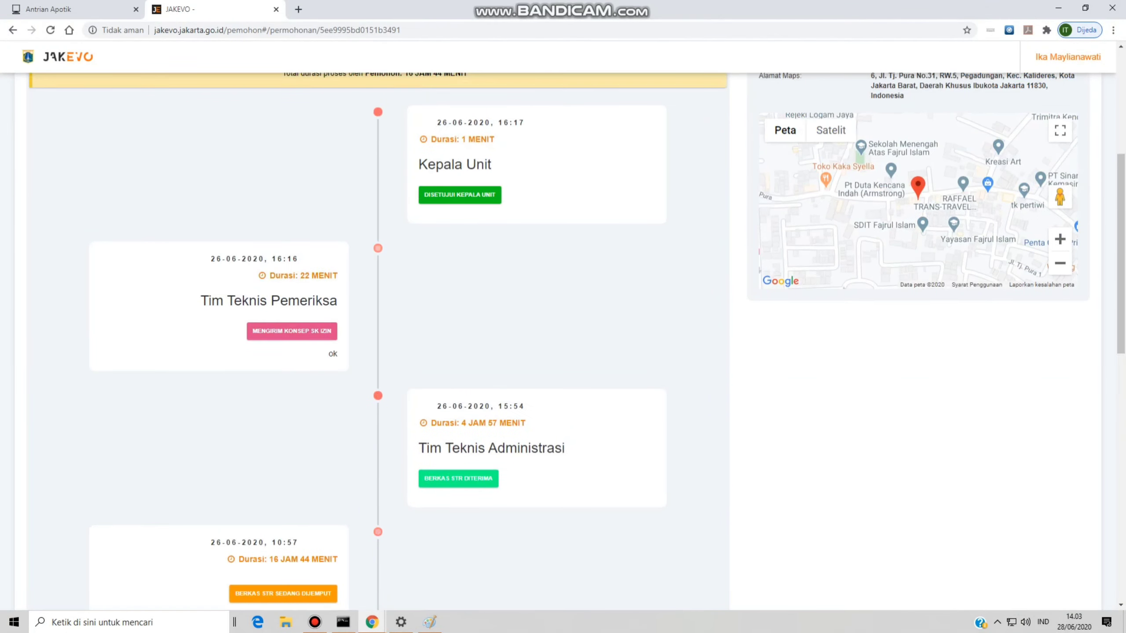
pyautogui.scroll(-5, 378, 342)
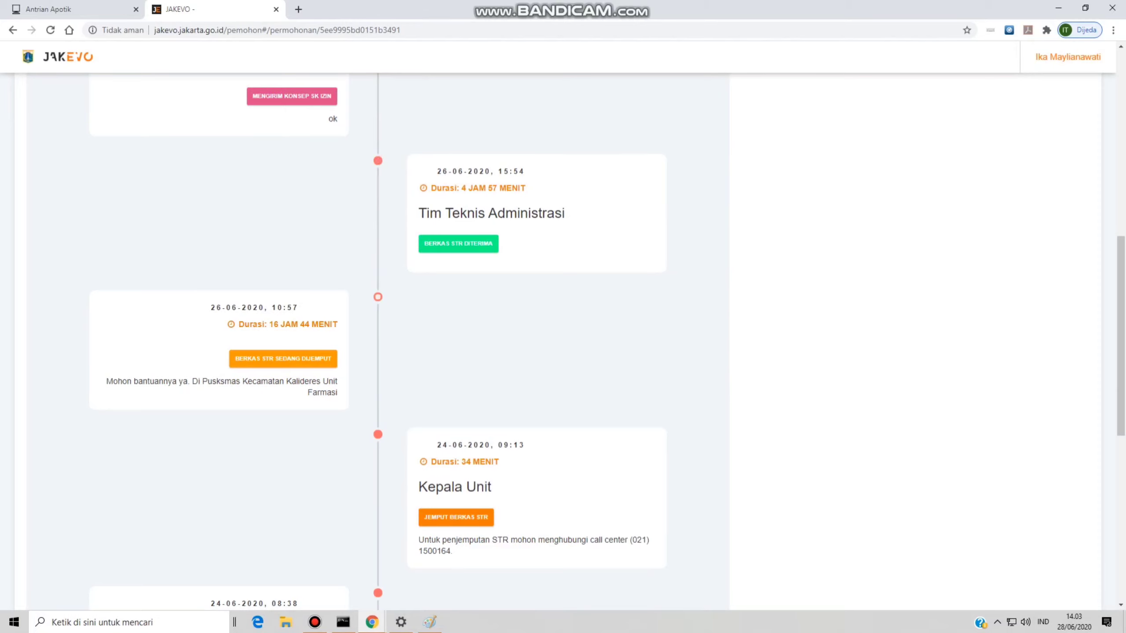
pyautogui.scroll(-5, 378, 342)
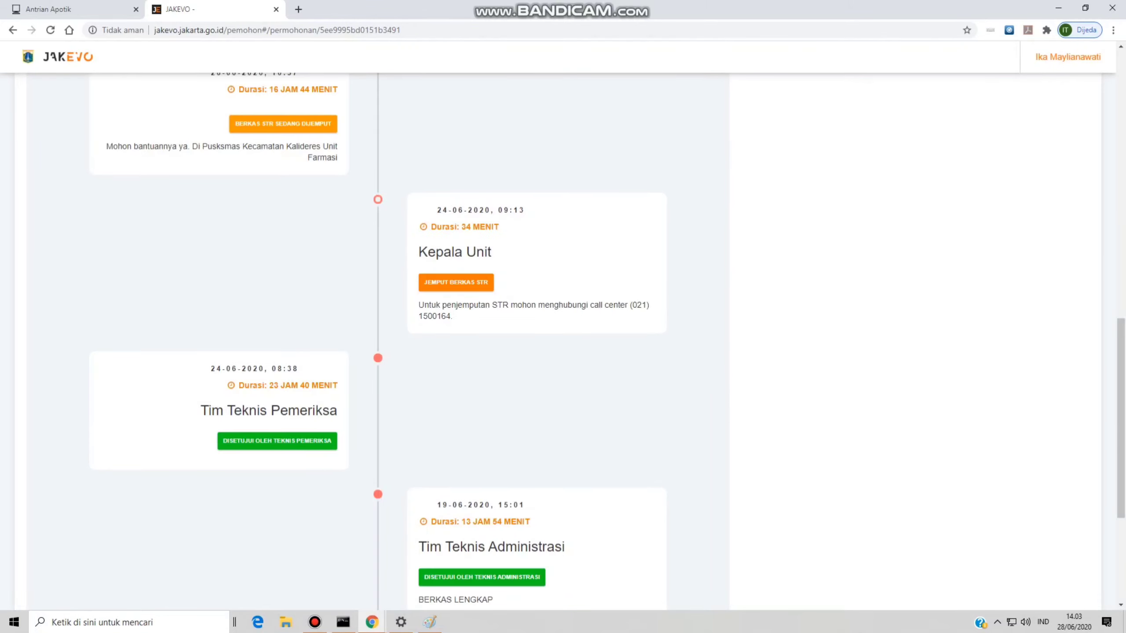
pyautogui.scroll(-5, 378, 342)
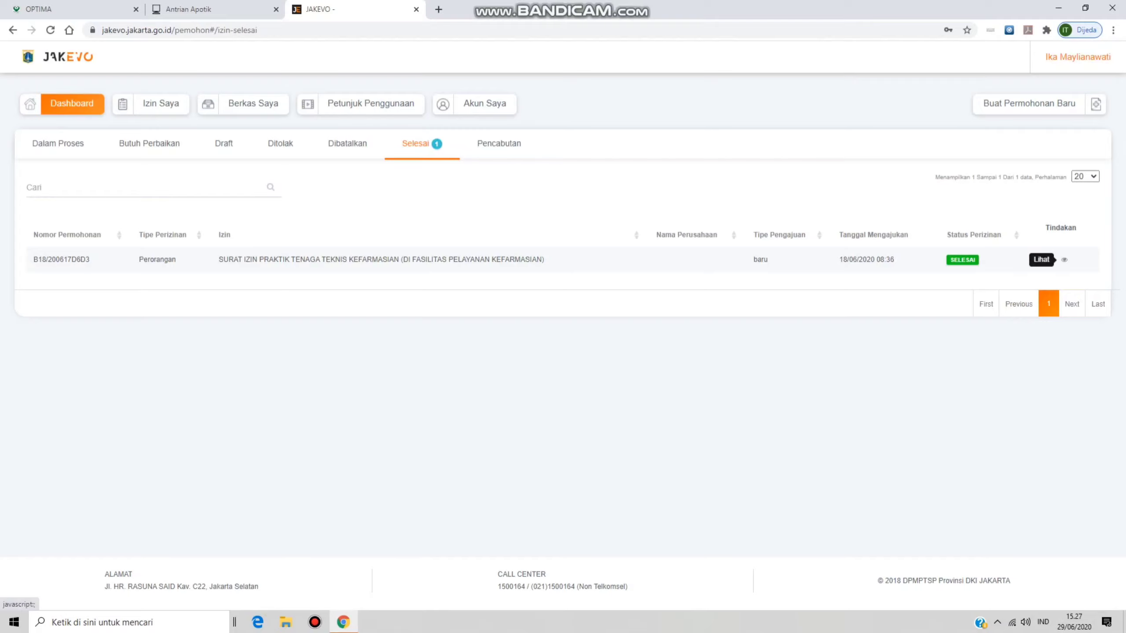
# - Open the finished application's details and rate JAKEVO with the fifth smiley
pyautogui.click(1064, 259)
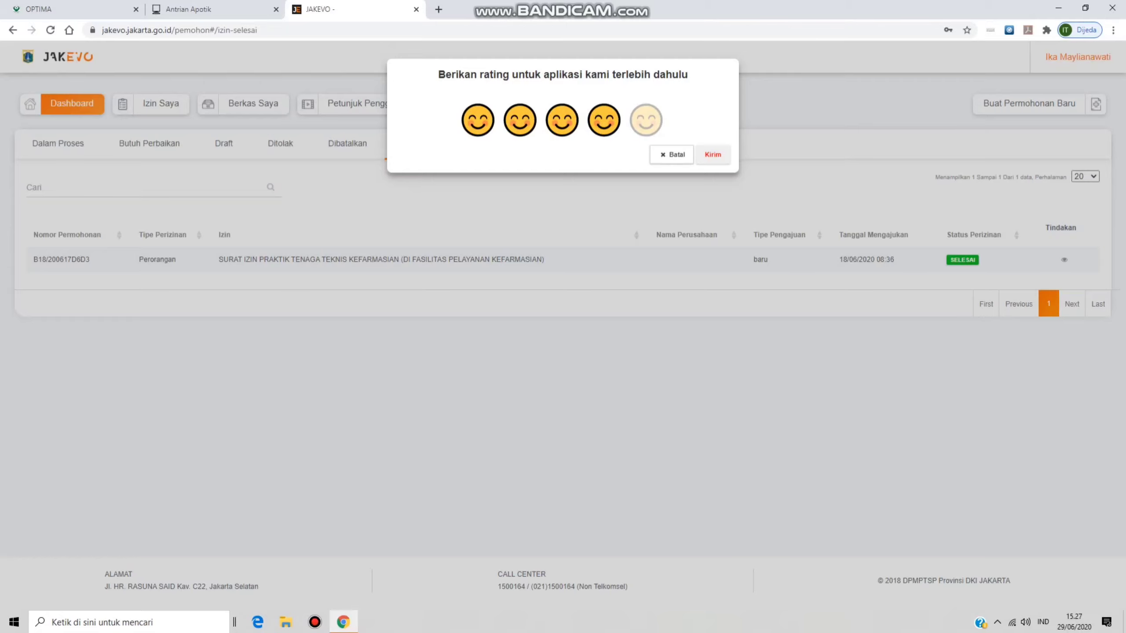
pyautogui.click(645, 120)
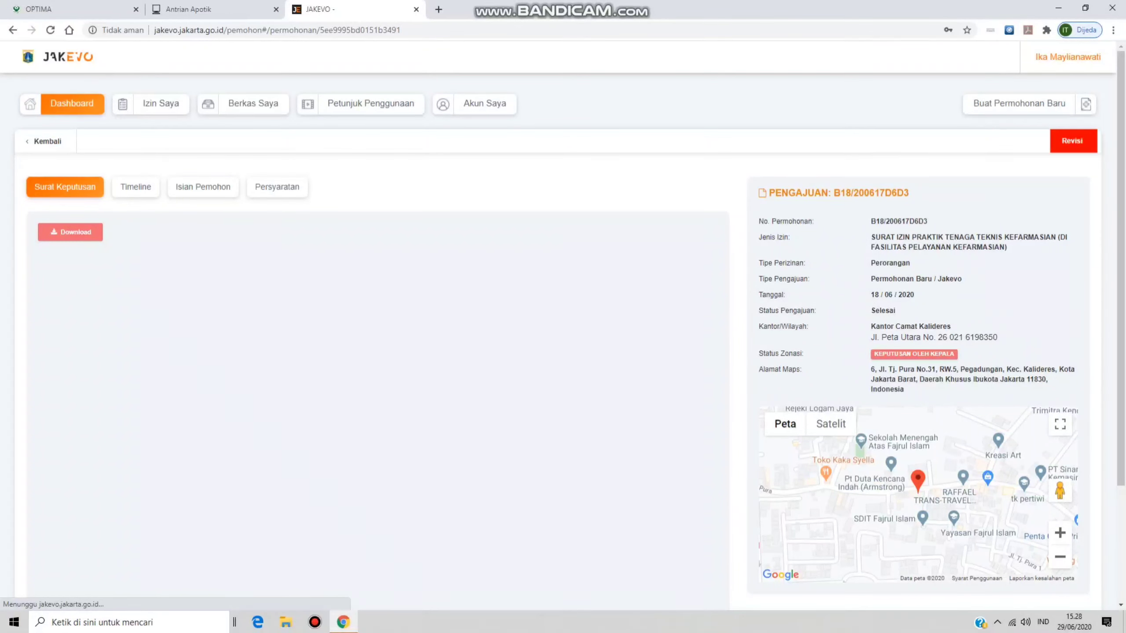
# - Read through the Surat Keputusan preview, selecting its NOMOR line, then download the decree PDF
pyautogui.scroll(-3, 563, 324)
pyautogui.scroll(3, 563, 323)
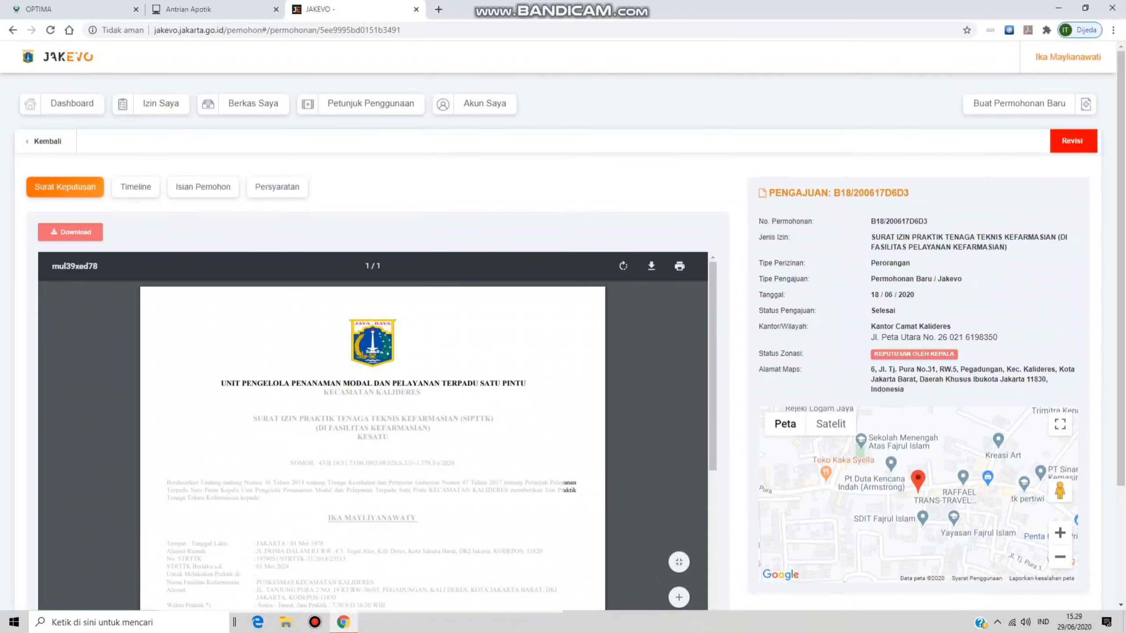
pyautogui.scroll(-3, 372, 444)
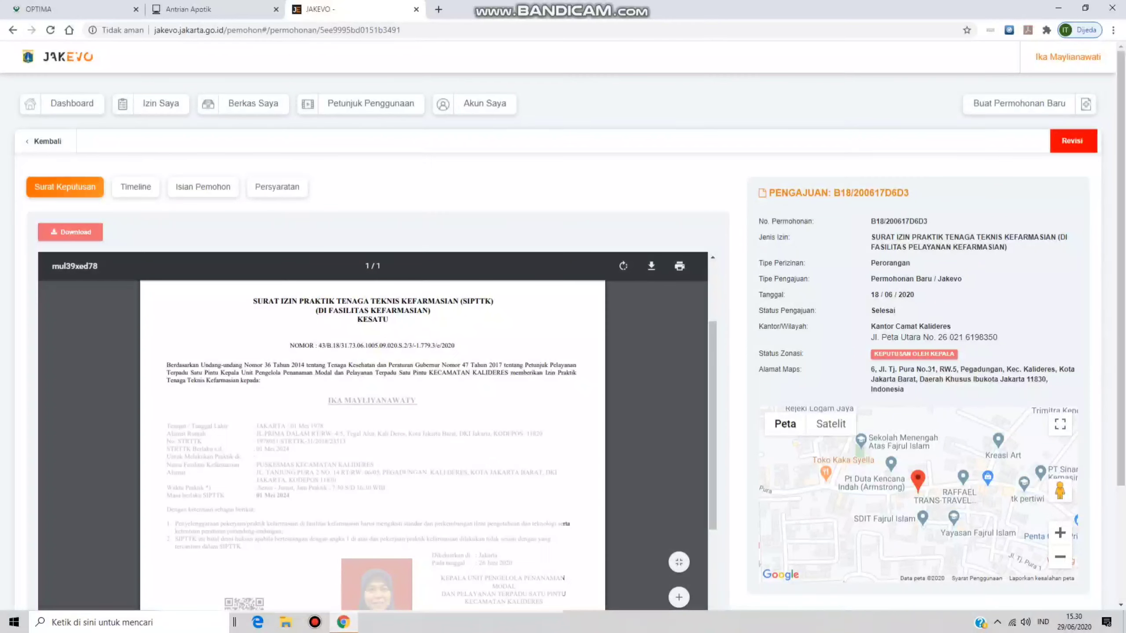
pyautogui.moveTo(456, 346); pyautogui.dragTo(289, 346)
pyautogui.scroll(-3, 372, 430)
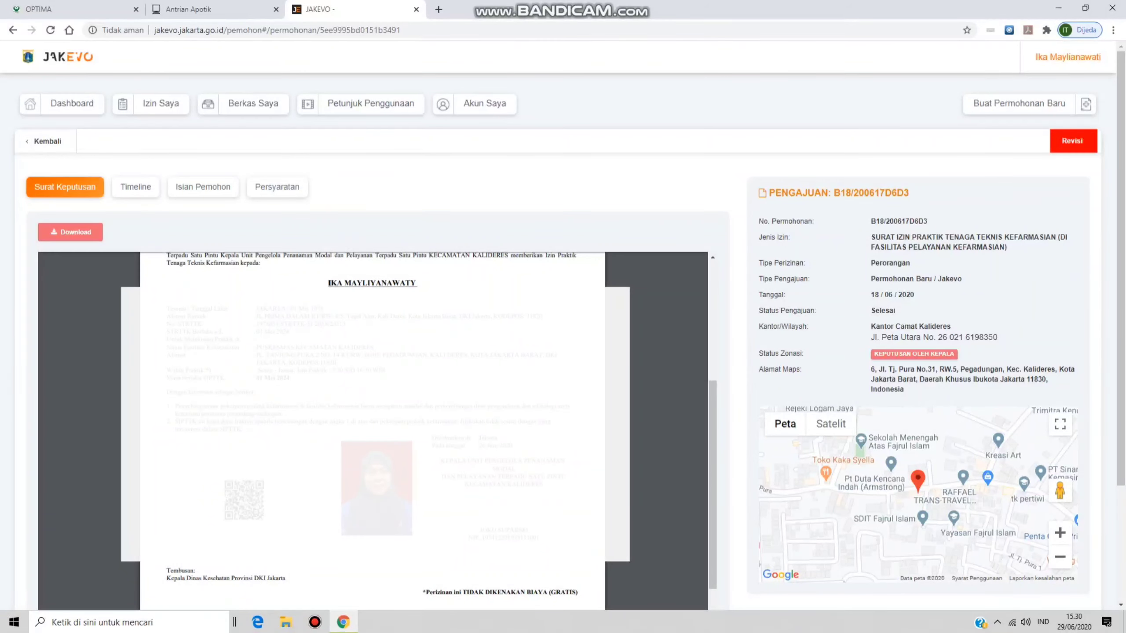
pyautogui.scroll(-3, 373, 430)
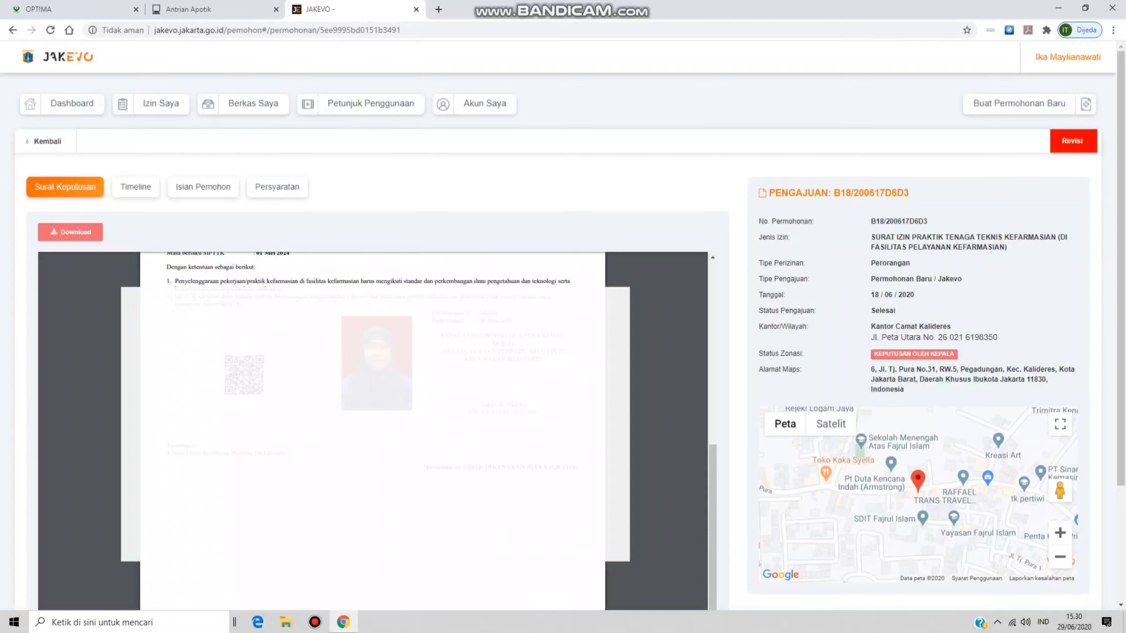
pyautogui.scroll(-3, 563, 324)
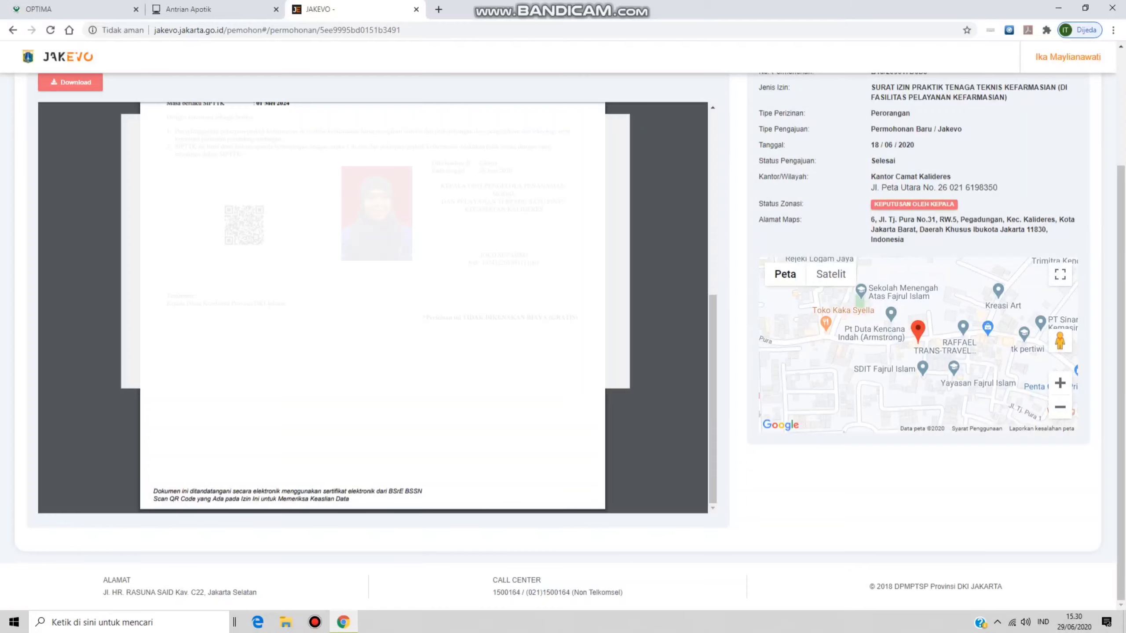
pyautogui.scroll(10, 372, 306)
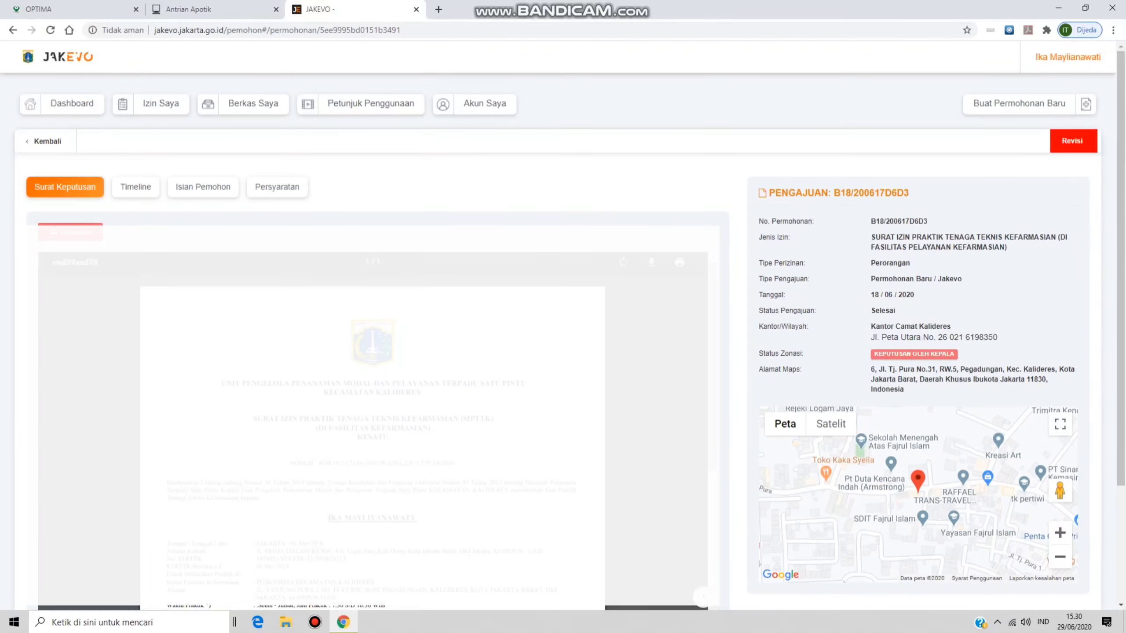
pyautogui.click(70, 232)
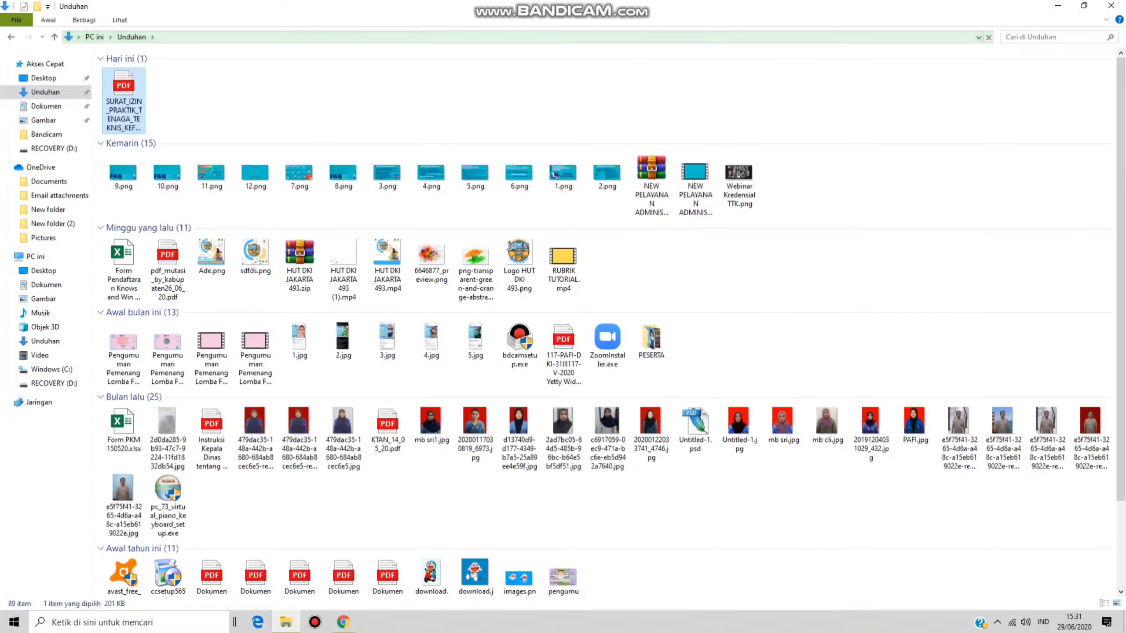
# - Open the downloaded SIPTTK decree PDF with Adobe Acrobat Reader DC
pyautogui.press('Return')
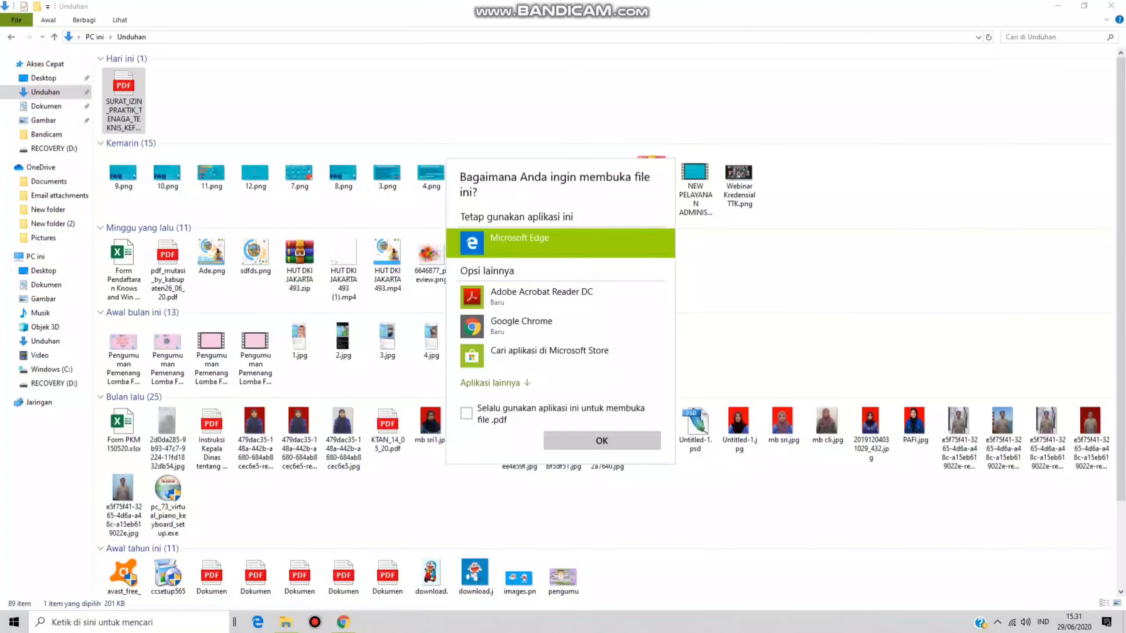
pyautogui.click(541, 297)
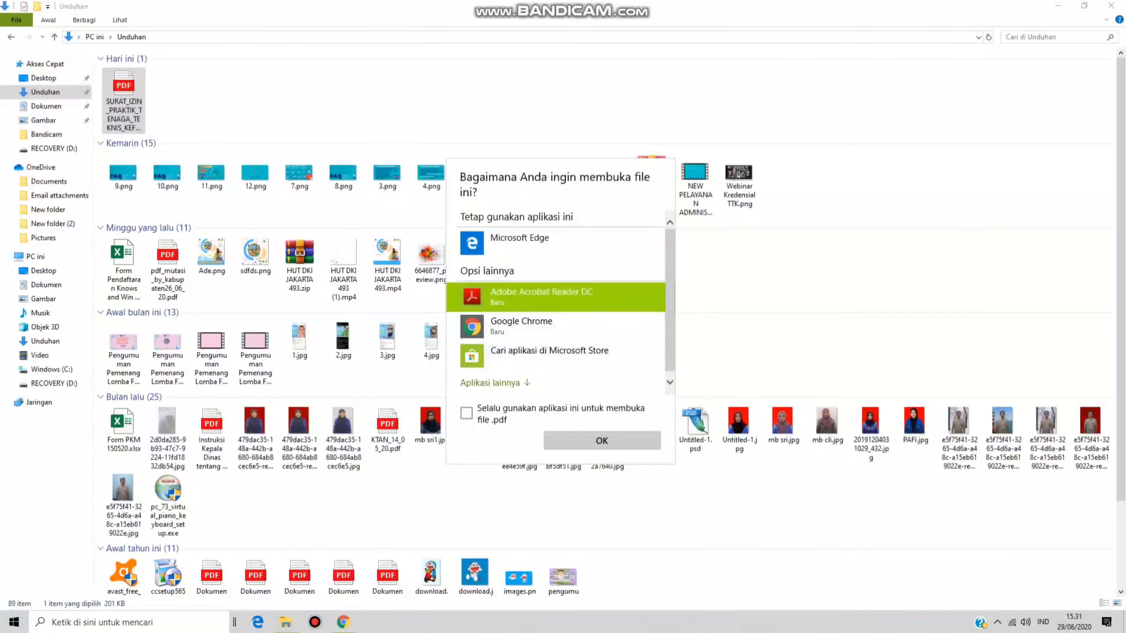
pyautogui.click(572, 441)
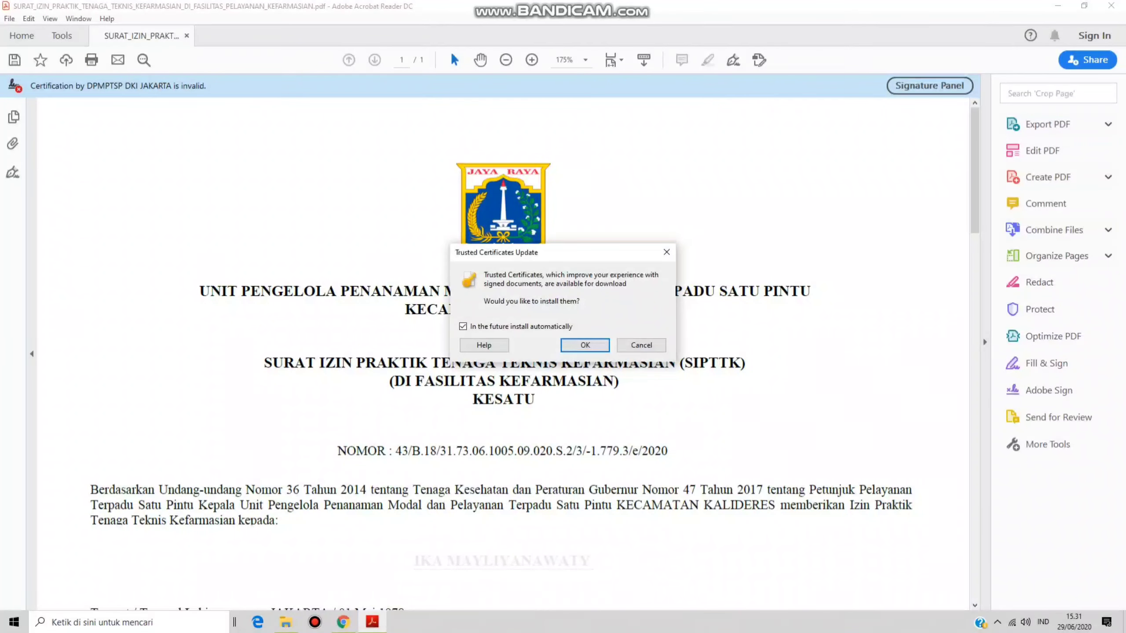
# - Dismiss the certificate-update prompt, select the decree's NOMOR line, and decline making Acrobat the default PDF app
pyautogui.press('Return')
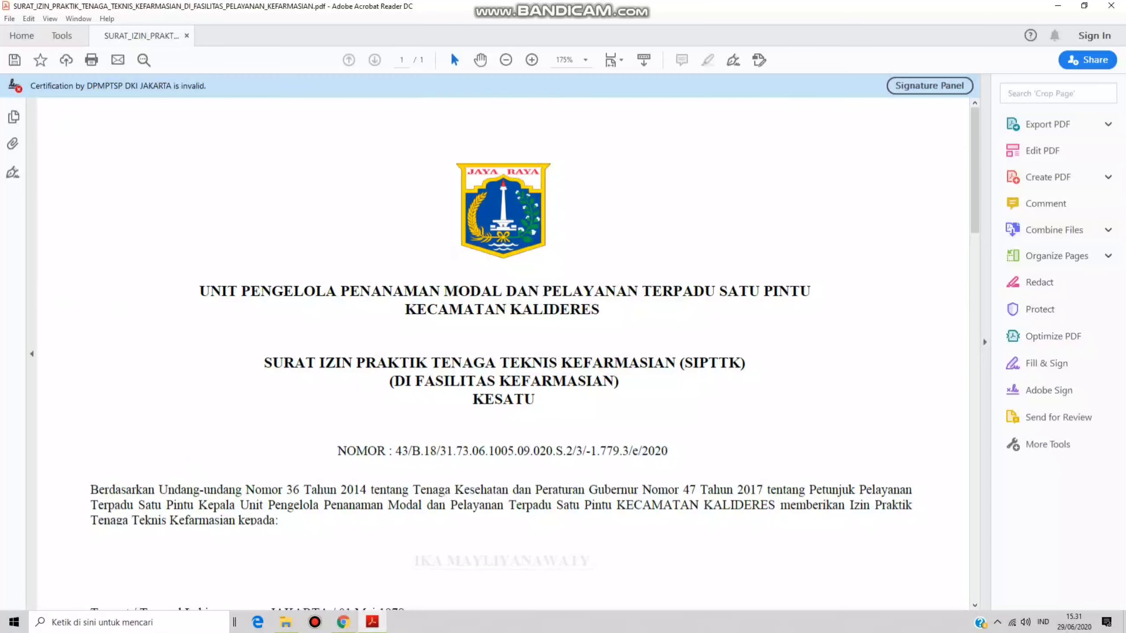
pyautogui.scroll(-1, 501, 383)
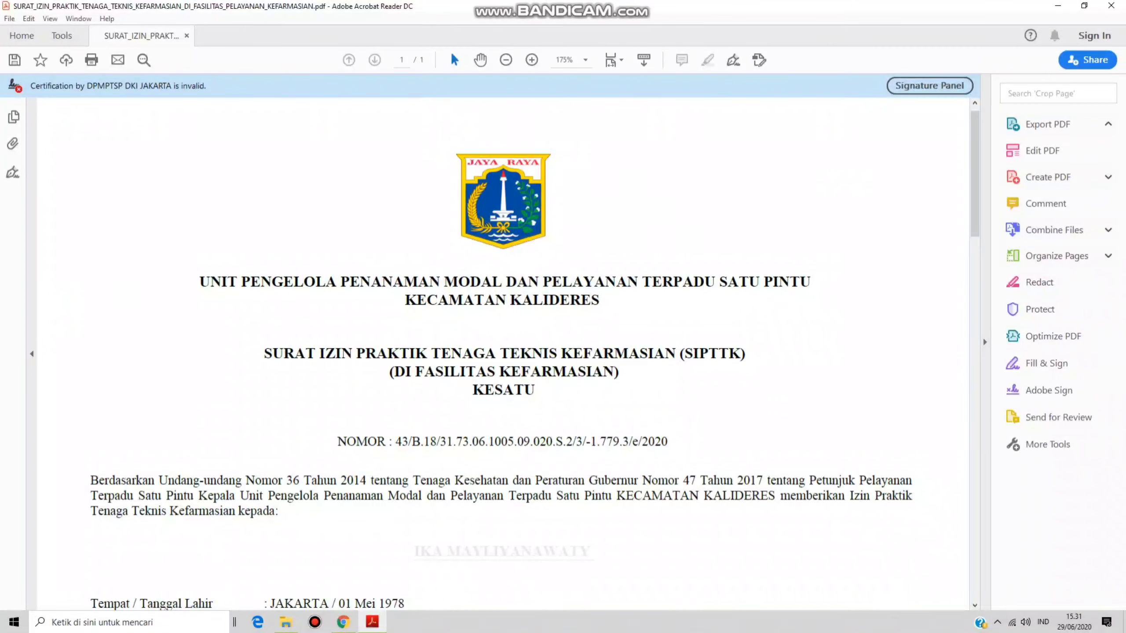
pyautogui.tripleClick(502, 441)
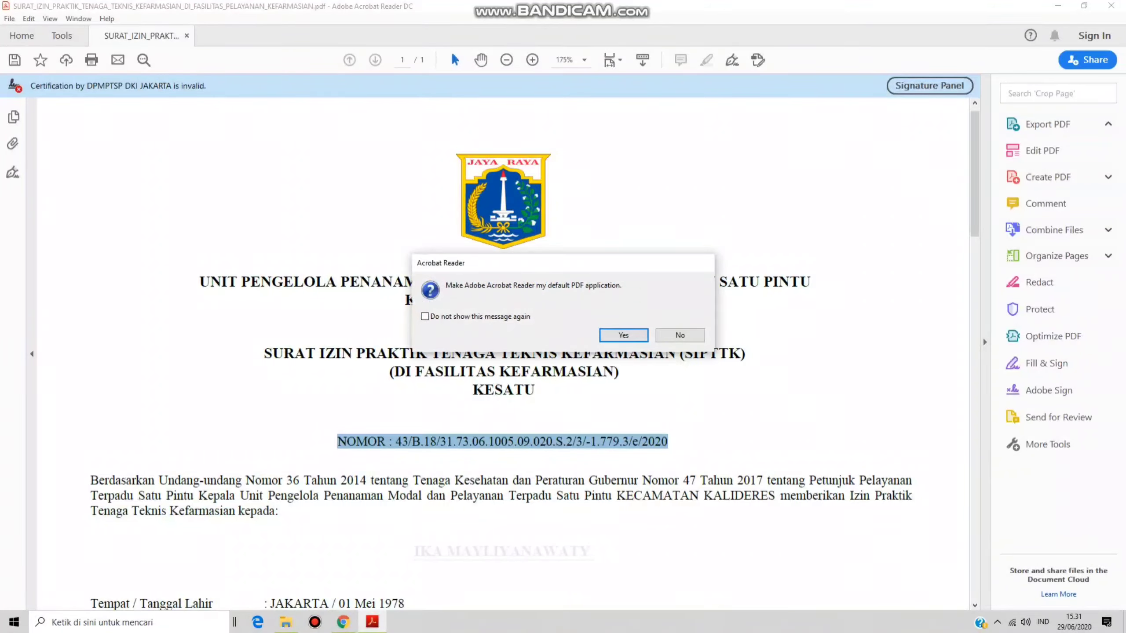
pyautogui.press('Tab')
pyautogui.press('Return')
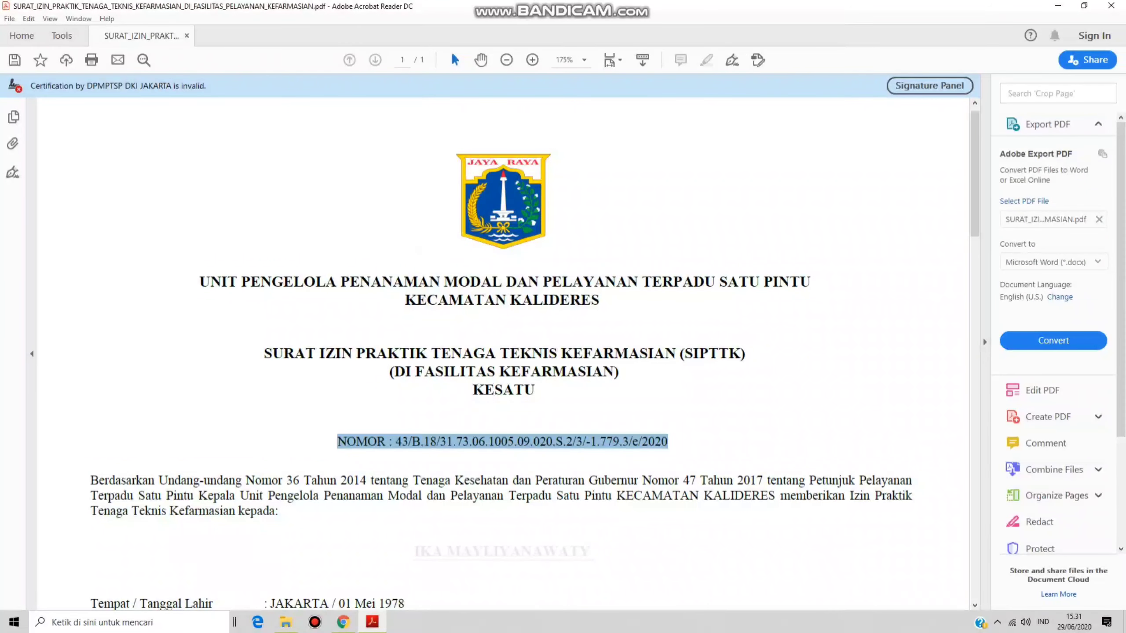
# - Zoom the SIPTTK decree out to 100% to view the whole page, then close the document
pyautogui.hotkey('ctrl', '-')
pyautogui.hotkey('ctrl', '-')
pyautogui.hotkey('ctrl', '-')
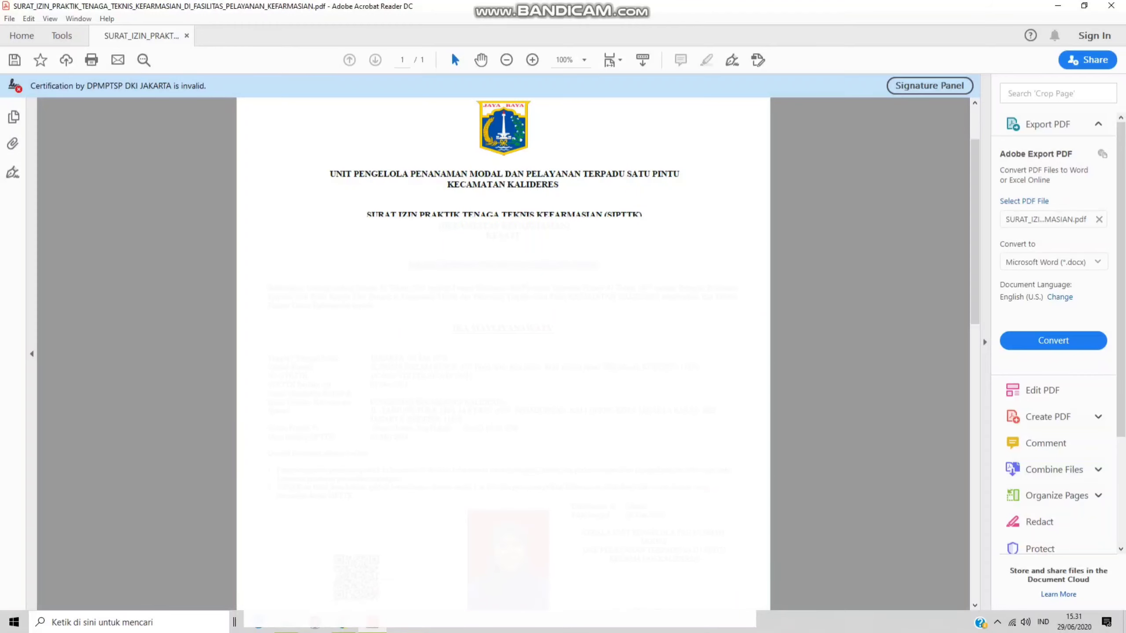
pyautogui.scroll(-3, 503, 355)
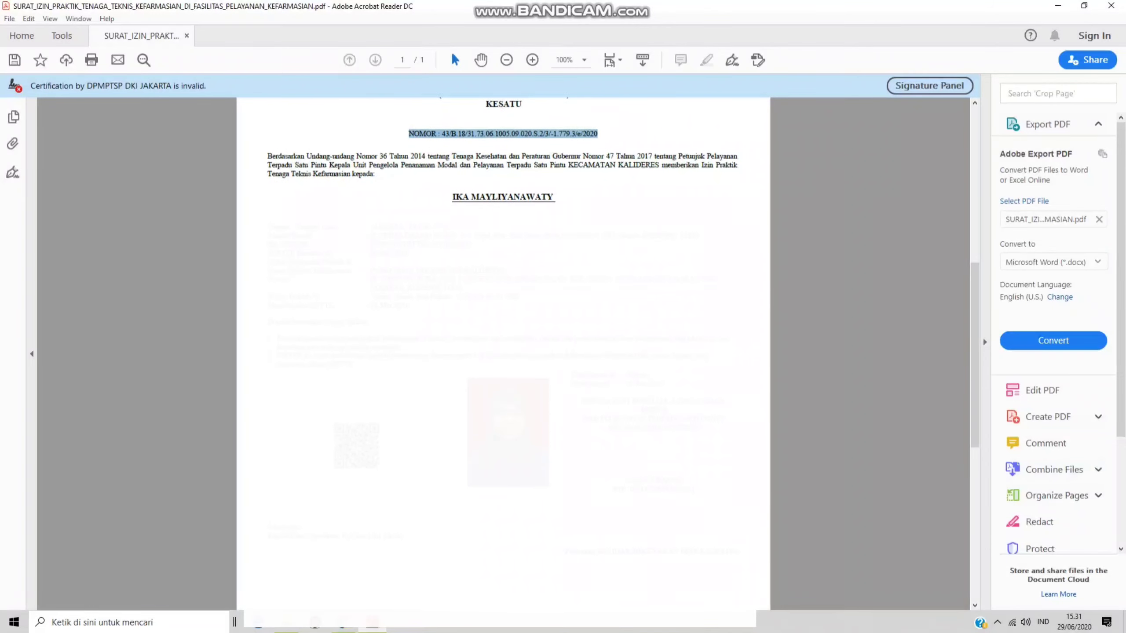
pyautogui.scroll(5, 503, 311)
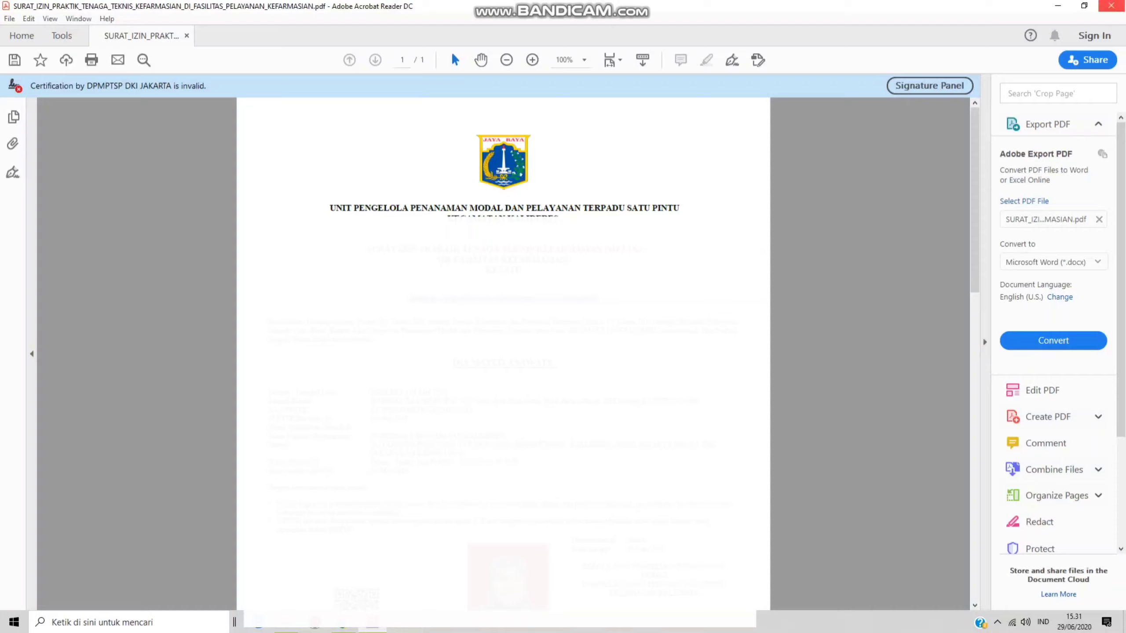
pyautogui.click(1111, 5)
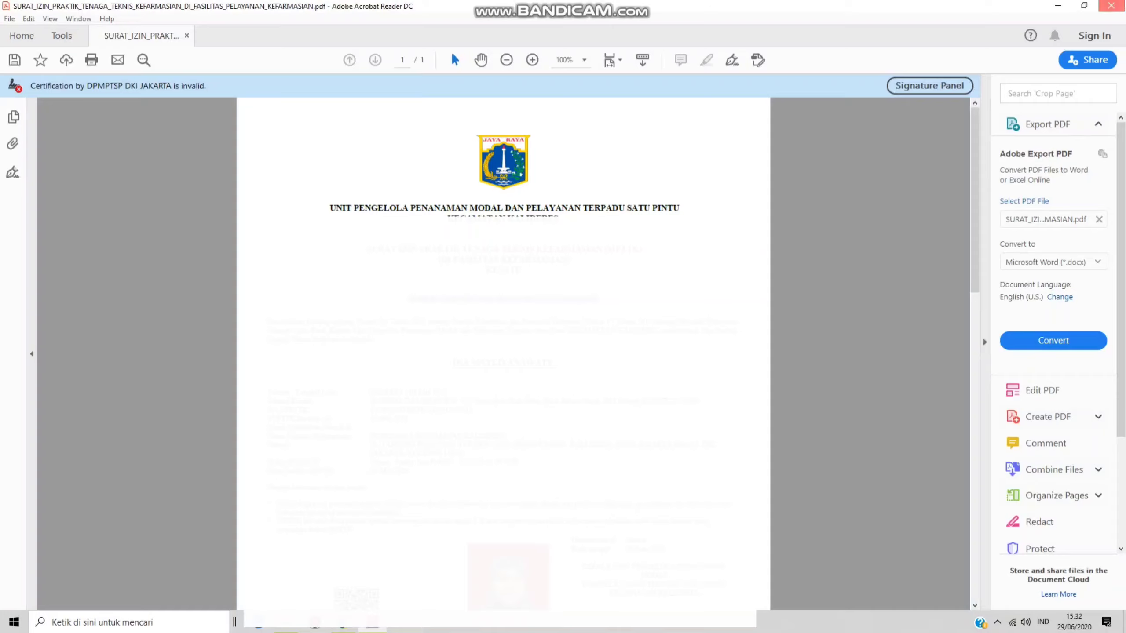